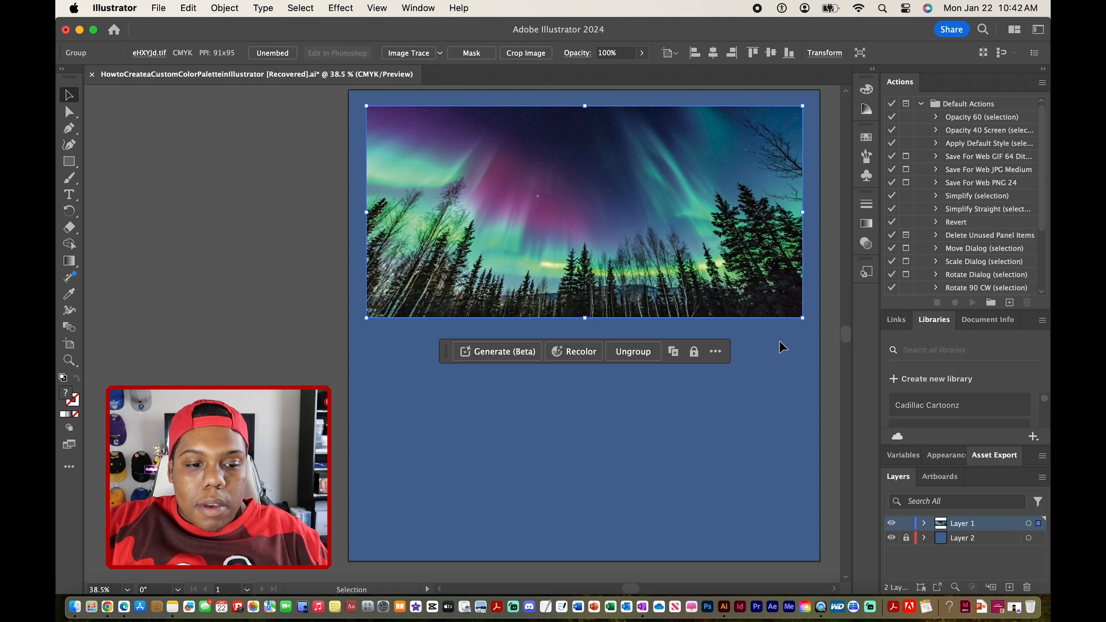
# Draw a rectangle about 926 × 230 px below the aurora photo, matching its width, and set up a previewed grid split with 6 columns.
pyautogui.click(73, 164)
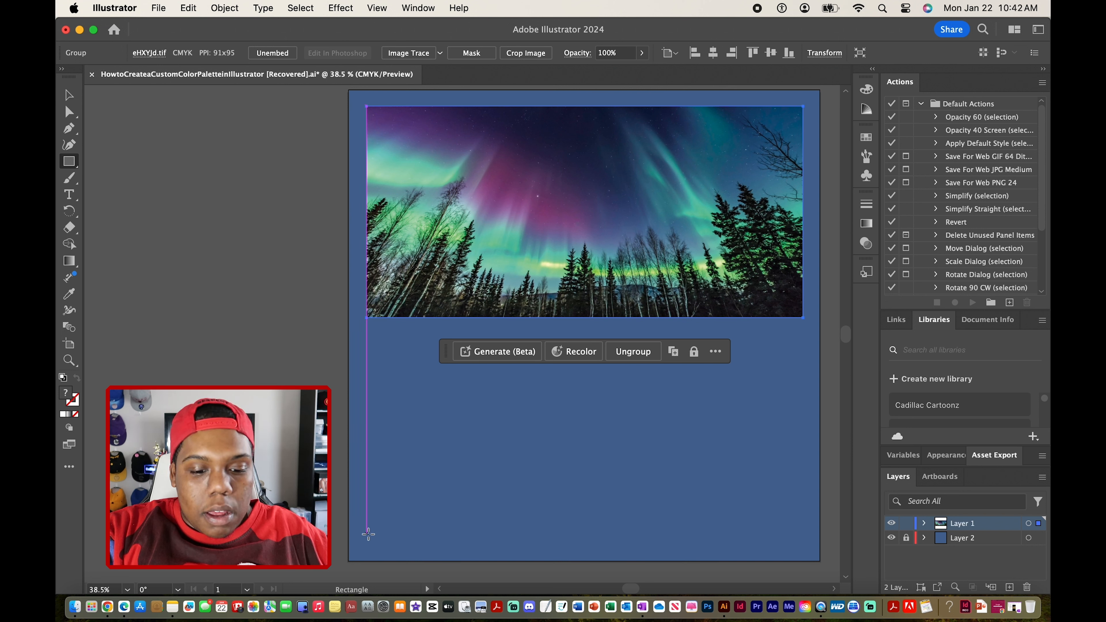
pyautogui.moveTo(367, 534); pyautogui.dragTo(805, 425)
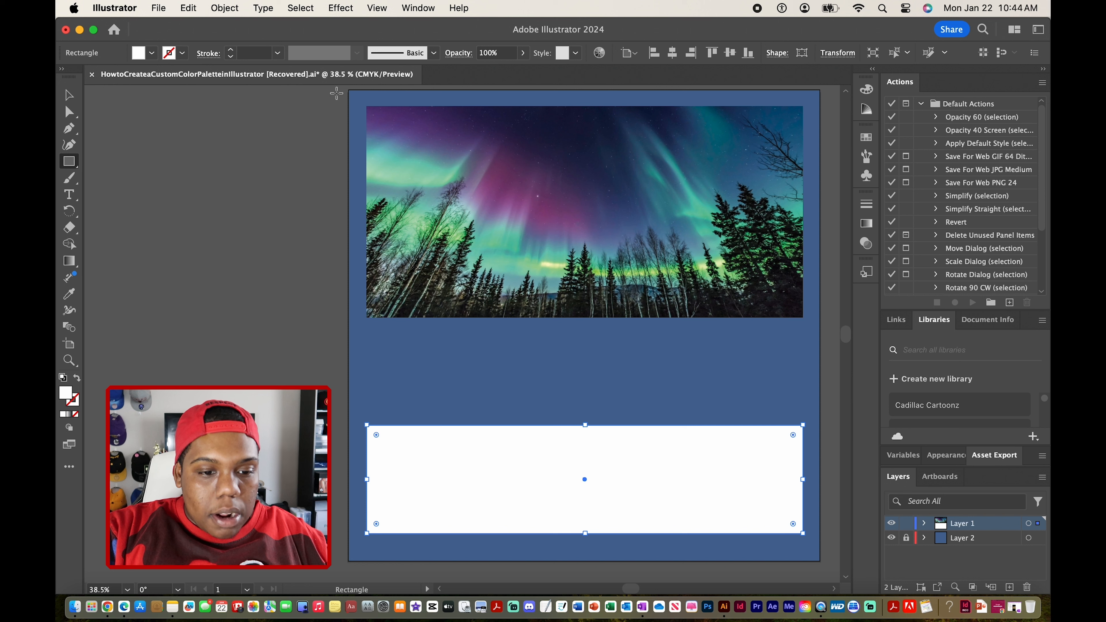
pyautogui.click(234, 8)
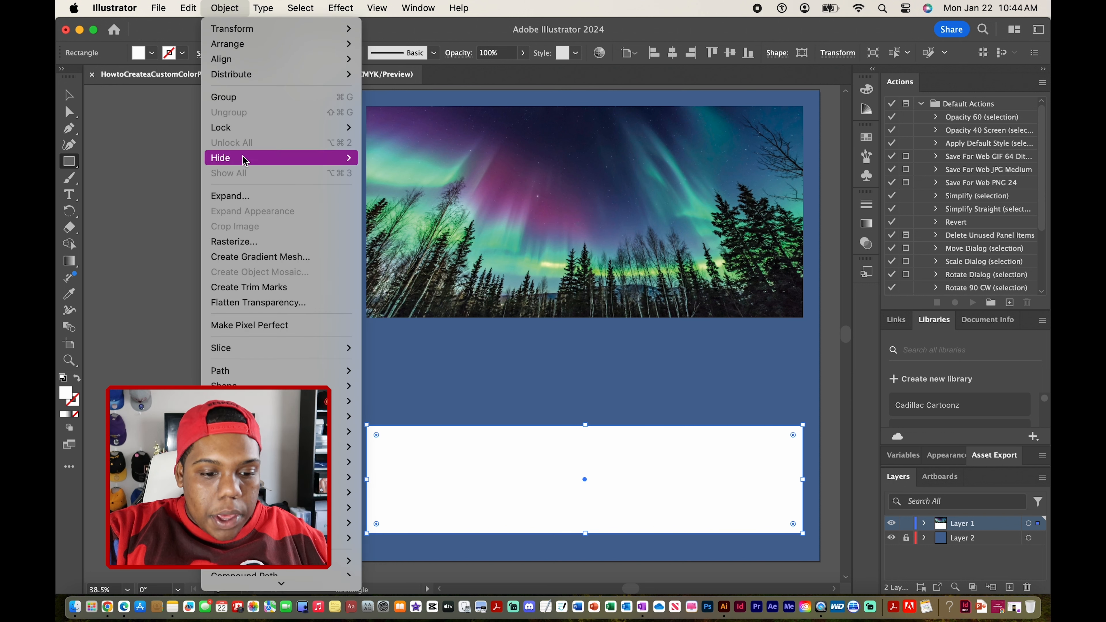
pyautogui.moveTo(318, 374)
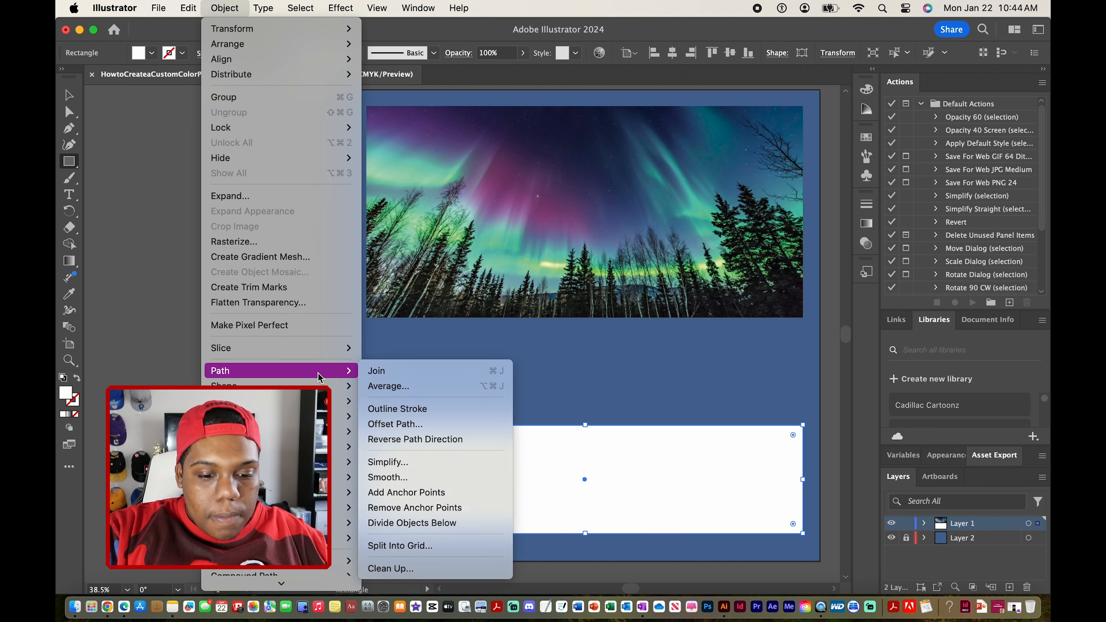
pyautogui.click(425, 546)
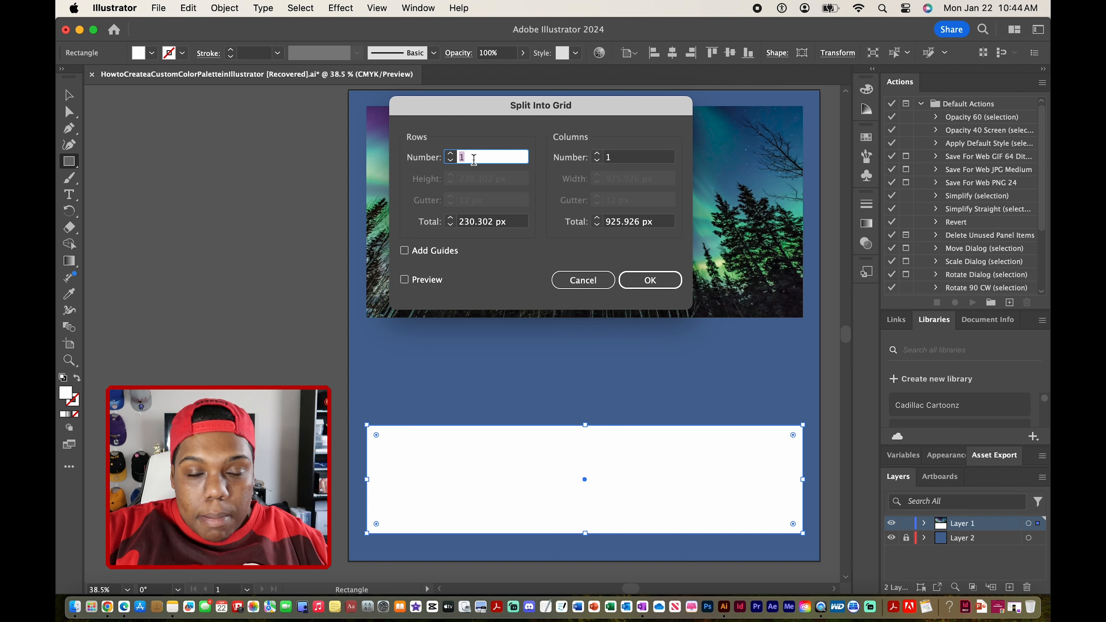
pyautogui.click(654, 167)
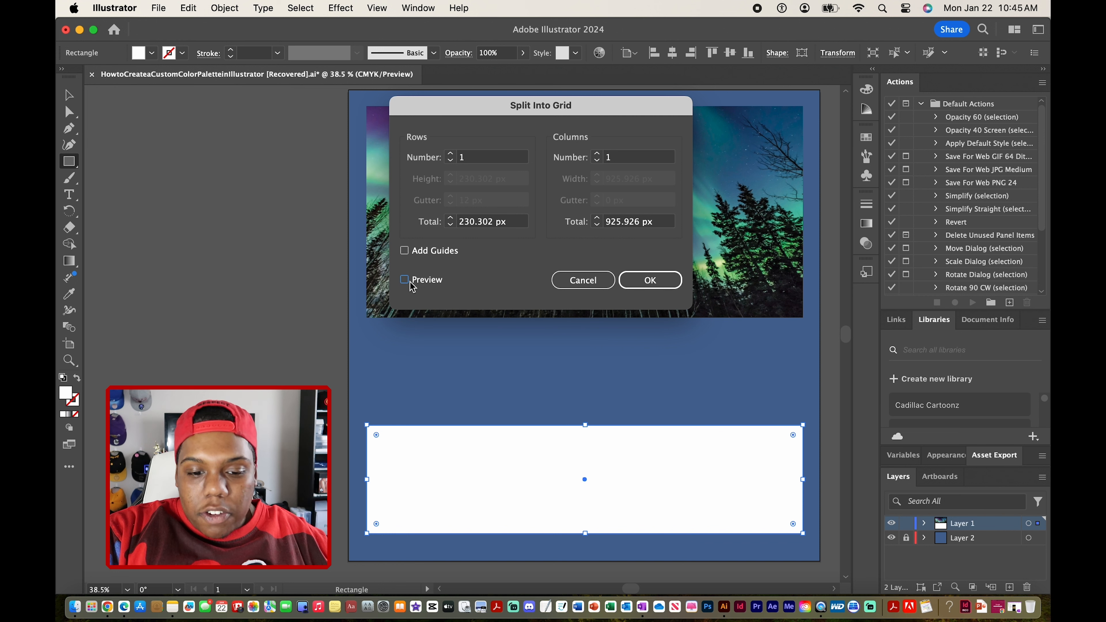
pyautogui.click(404, 280)
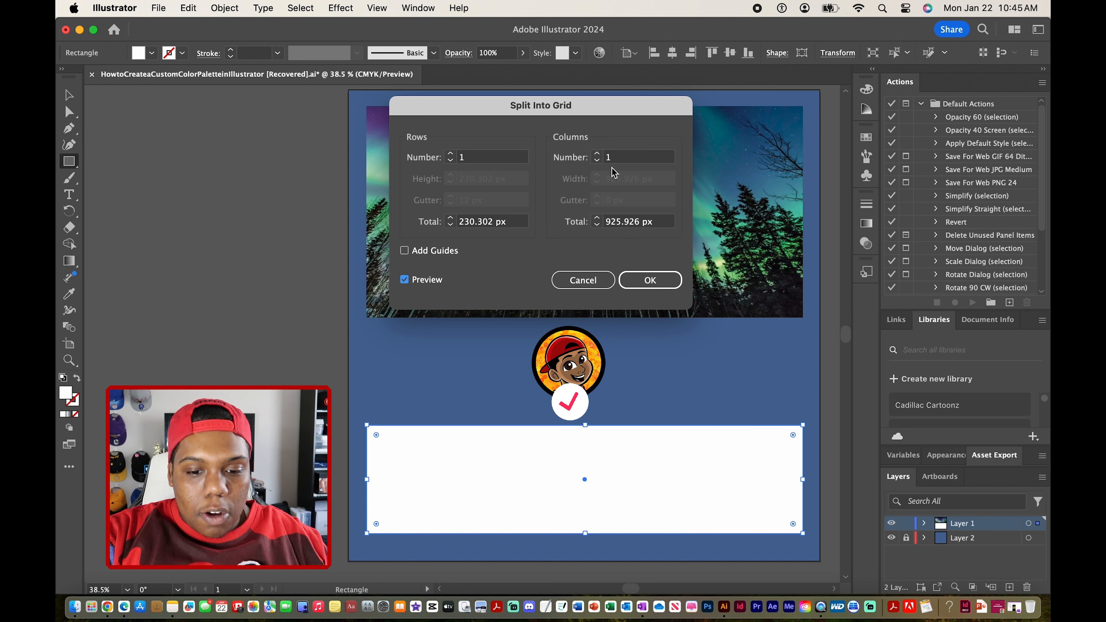
pyautogui.click(620, 161)
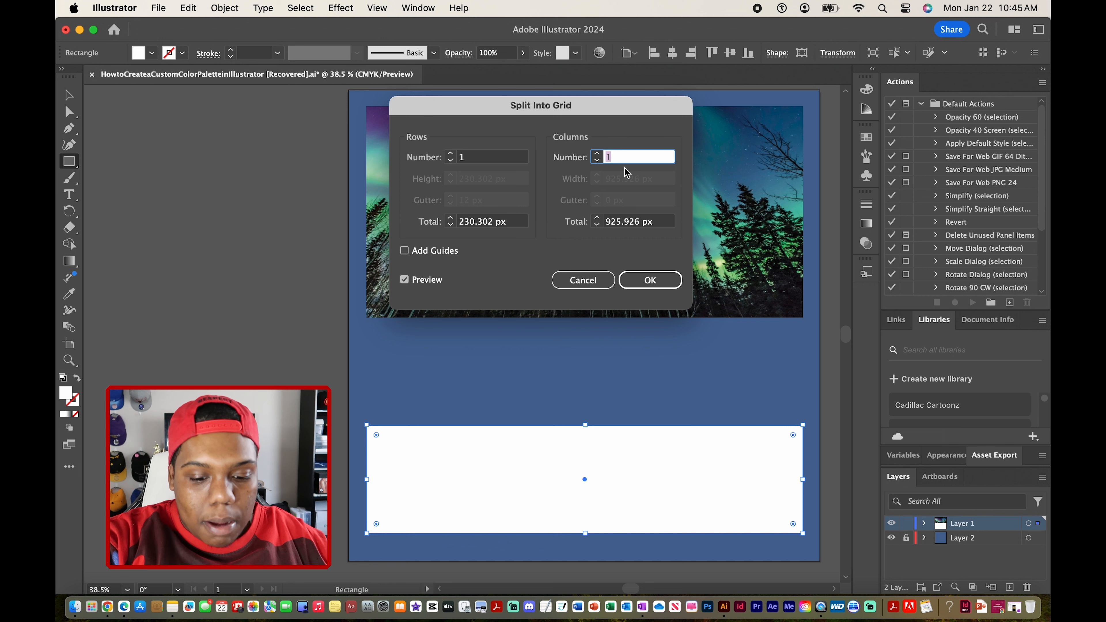
pyautogui.write('6')
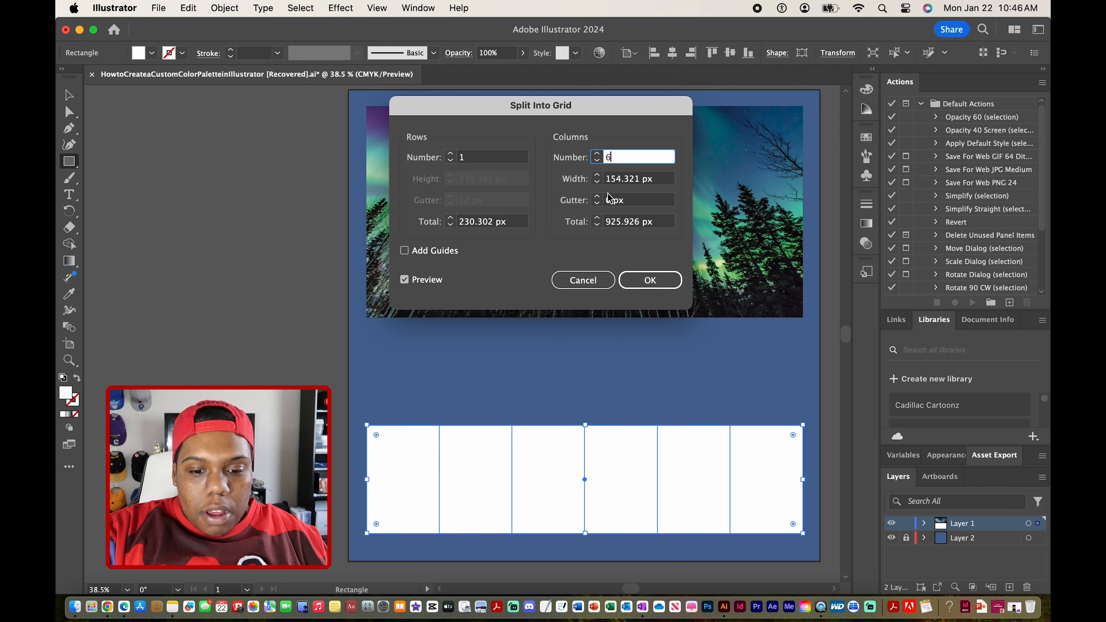
# Set the column gutter to 10 px and apply the grid split to the white rectangle.
pyautogui.click(634, 207)
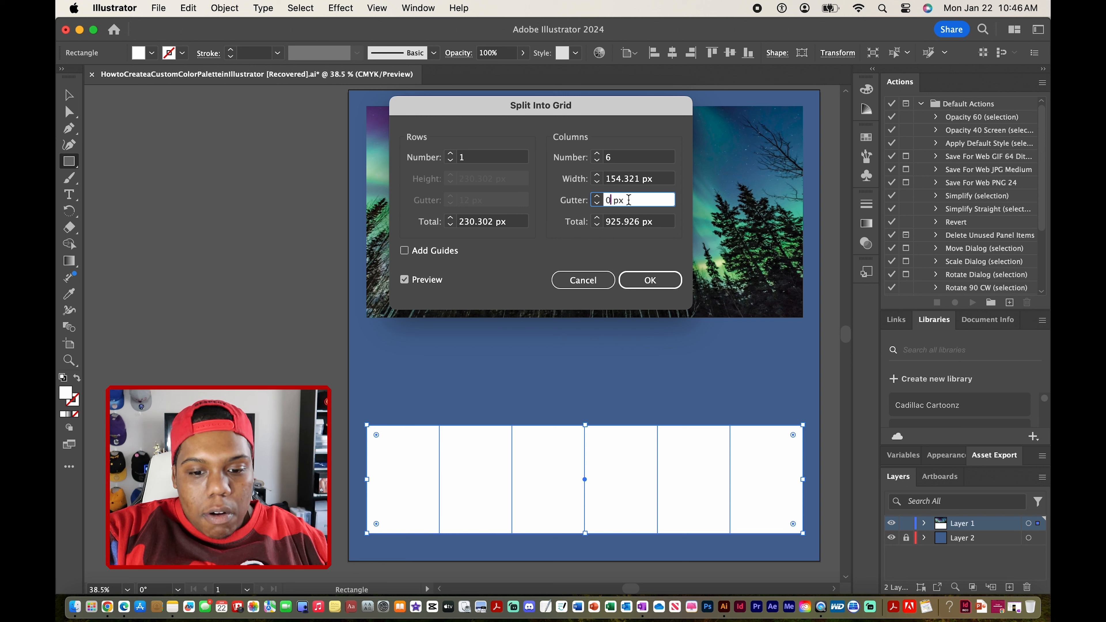
pyautogui.moveTo(629, 200); pyautogui.dragTo(596, 201)
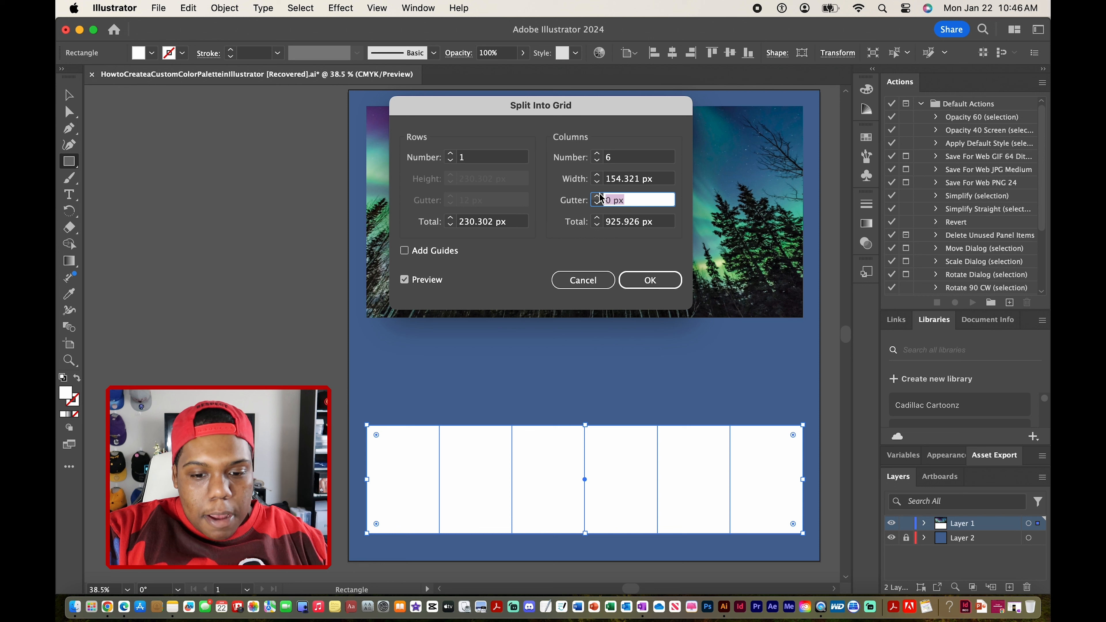
pyautogui.click(630, 203)
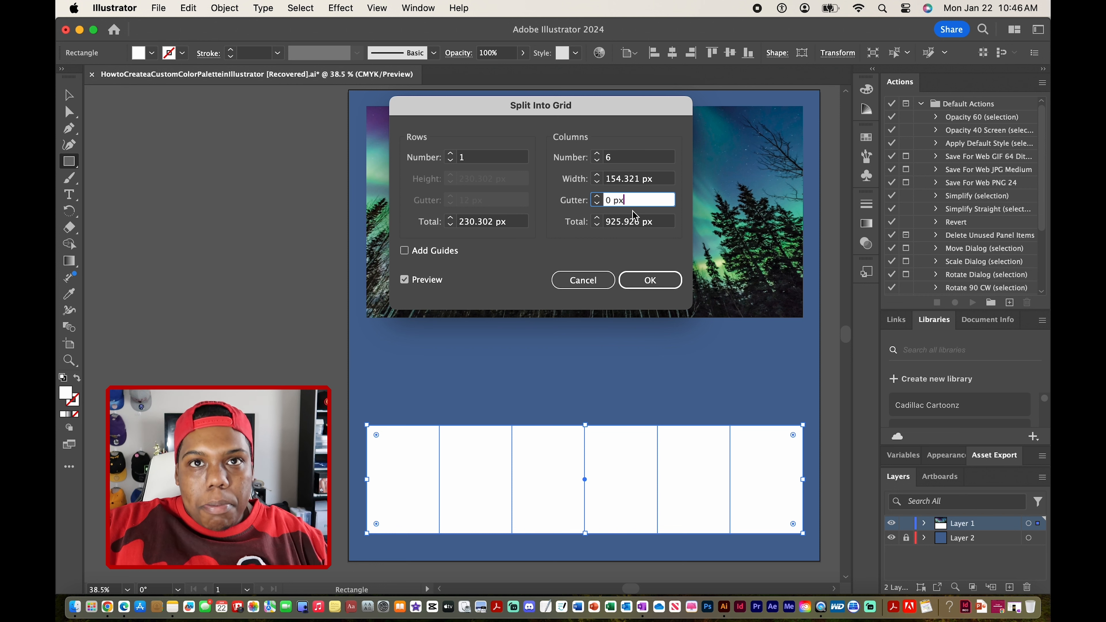
pyautogui.click(600, 197)
pyautogui.click(600, 197)
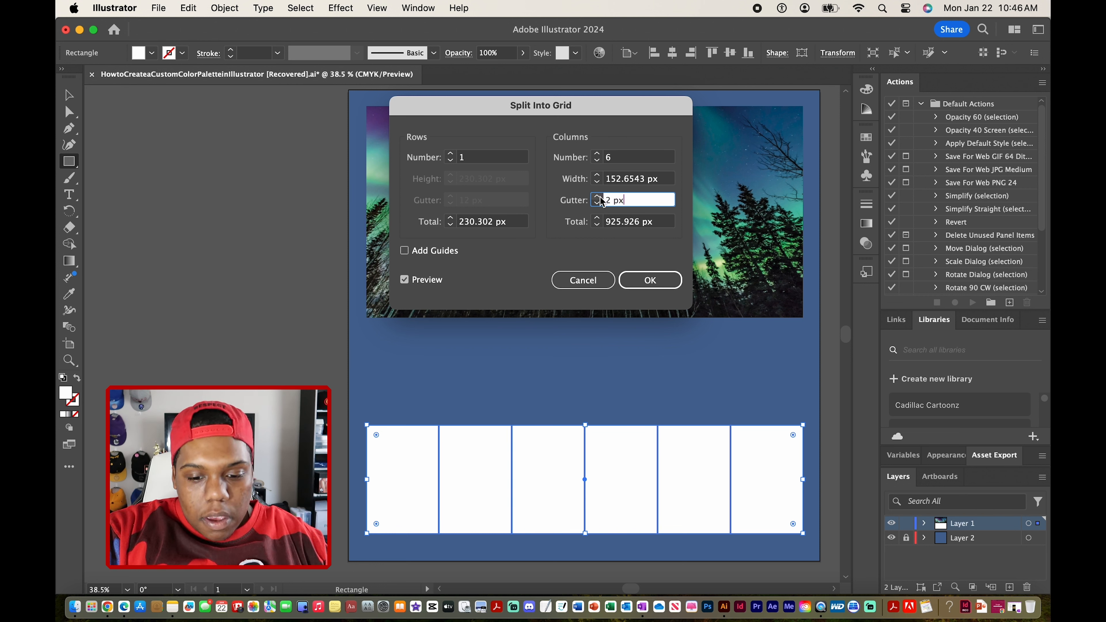
pyautogui.click(600, 197)
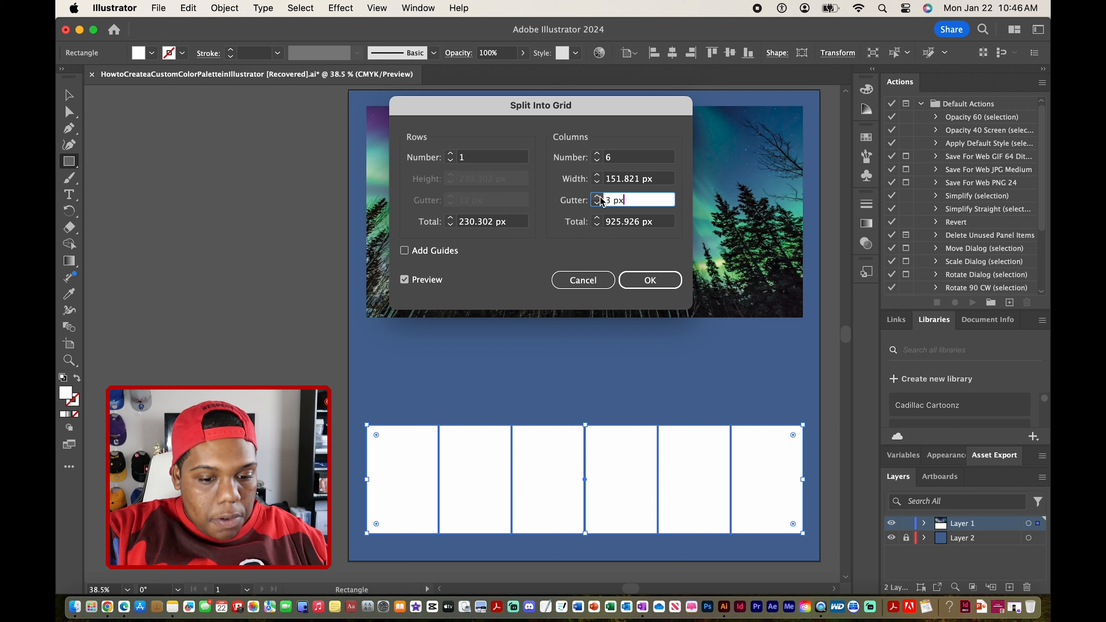
pyautogui.click(599, 198)
pyautogui.click(600, 197)
pyautogui.click(600, 197)
pyautogui.click(601, 198)
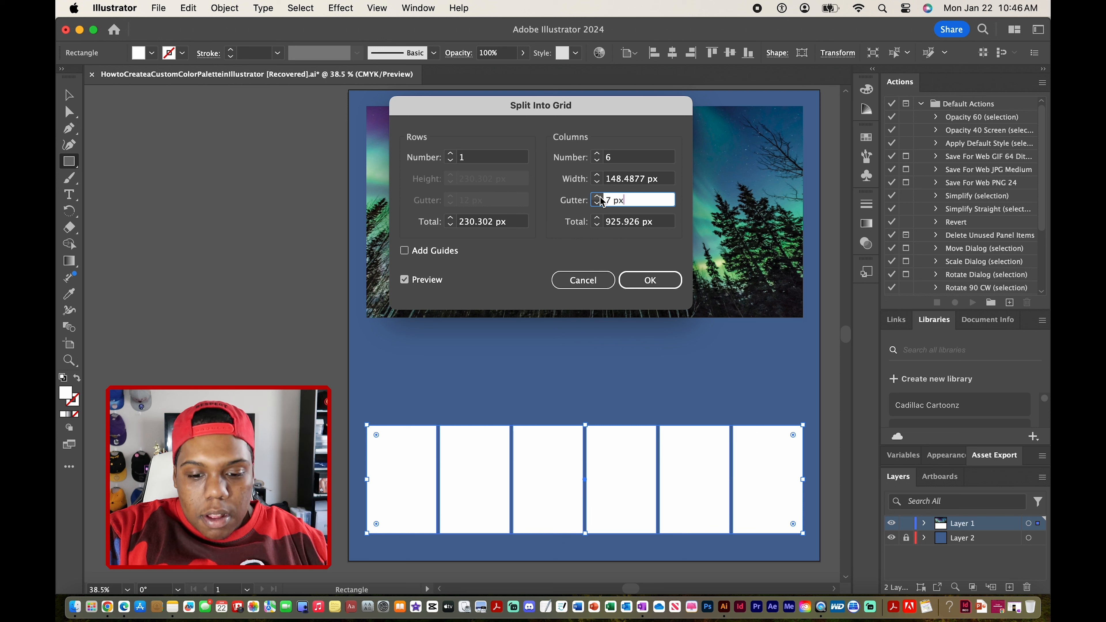
pyautogui.click(601, 197)
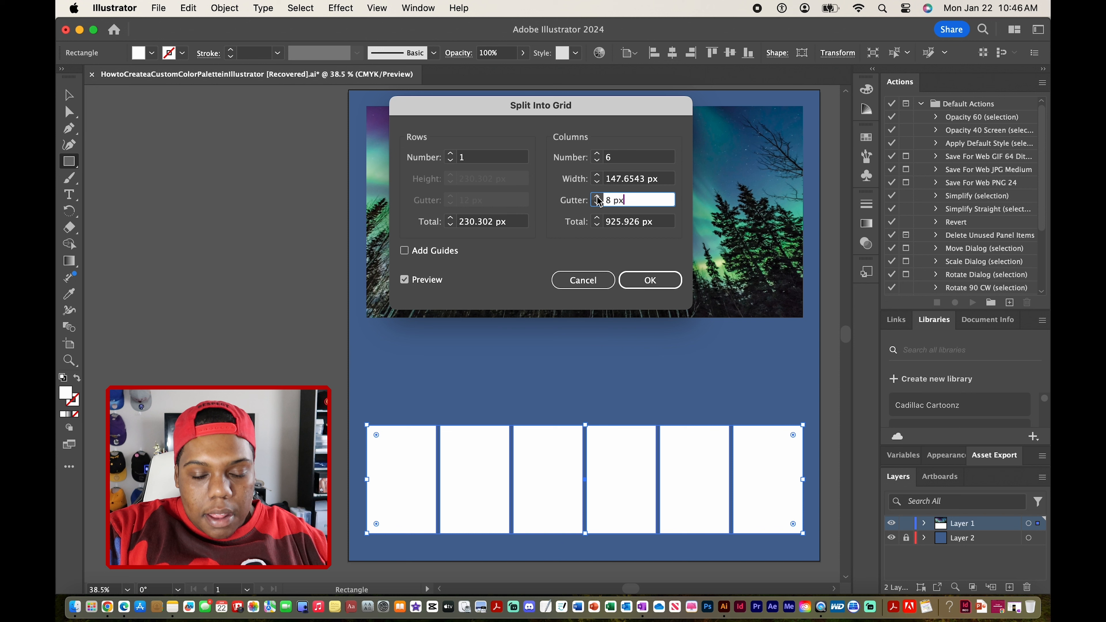
pyautogui.click(598, 197)
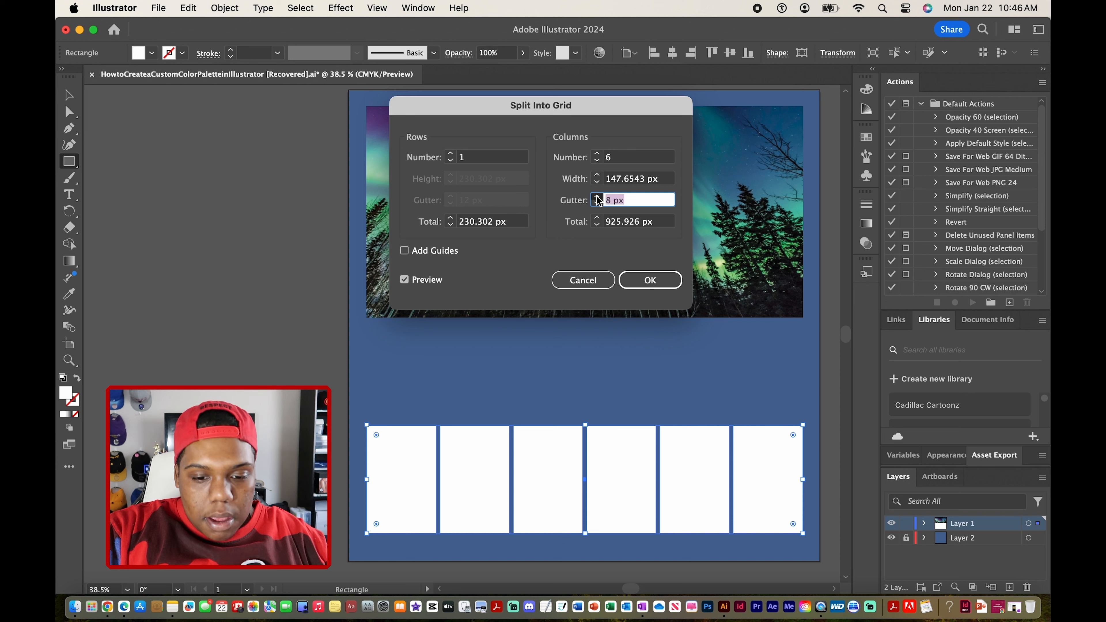
pyautogui.click(598, 197)
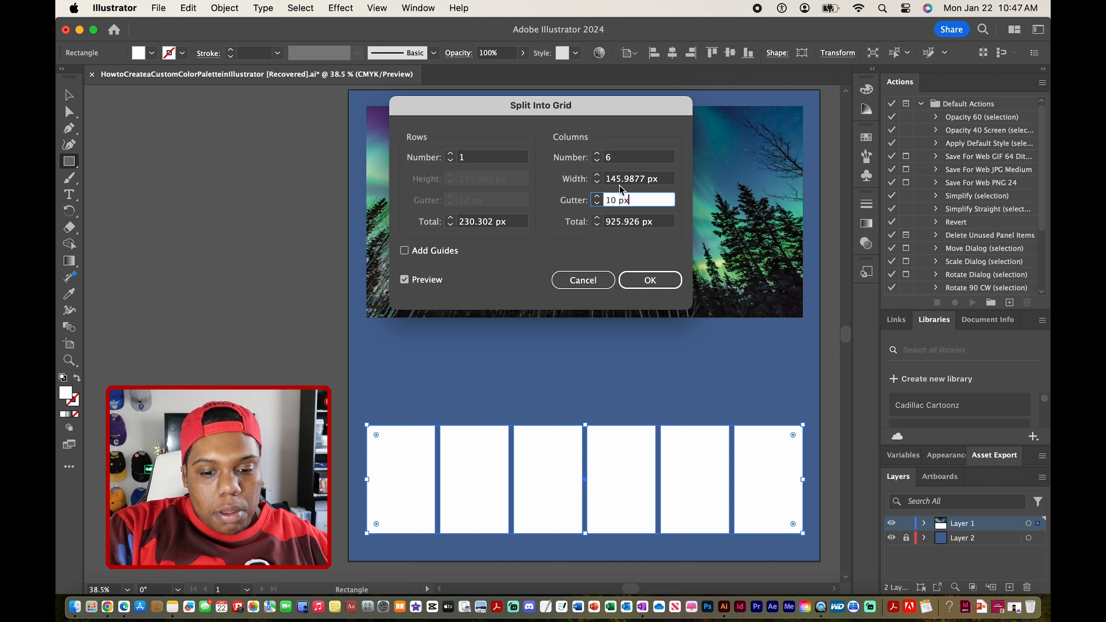
pyautogui.click(629, 179)
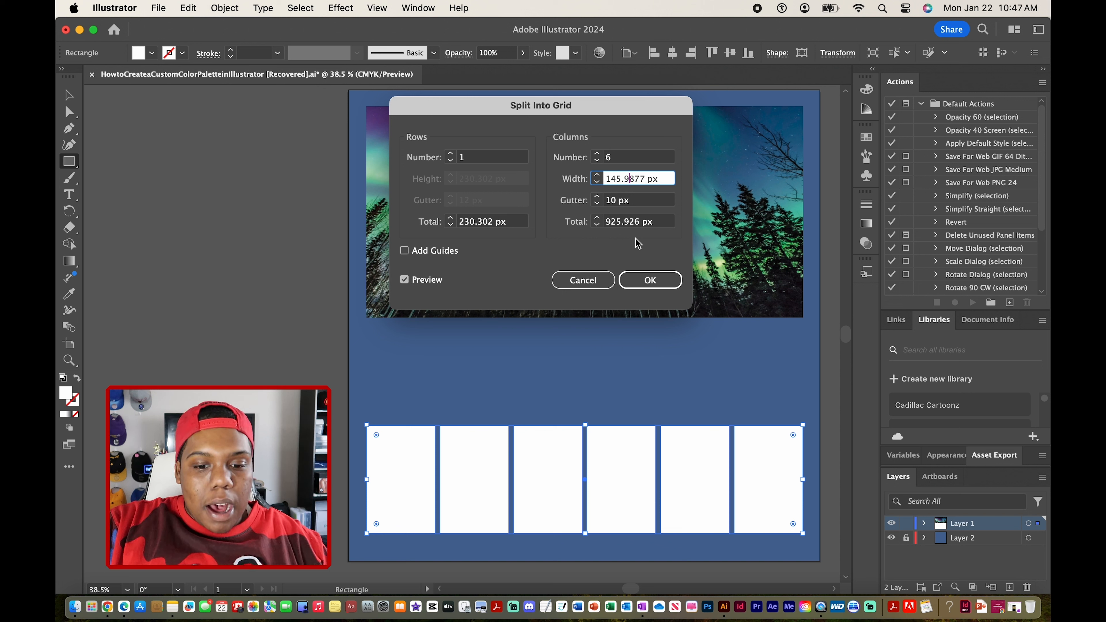
pyautogui.click(622, 222)
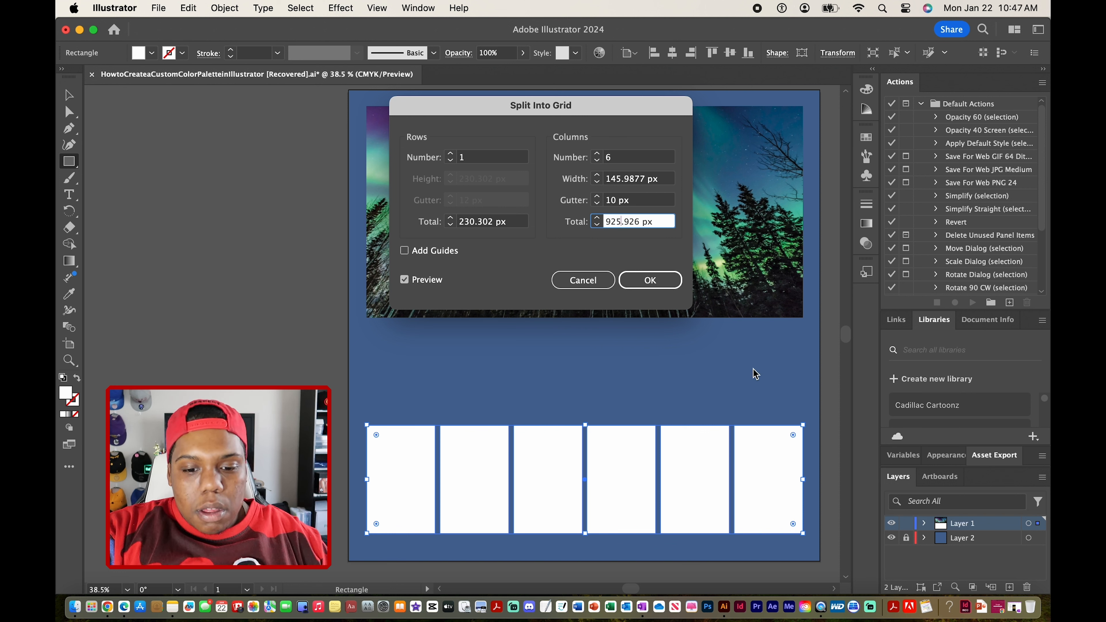
pyautogui.click(656, 282)
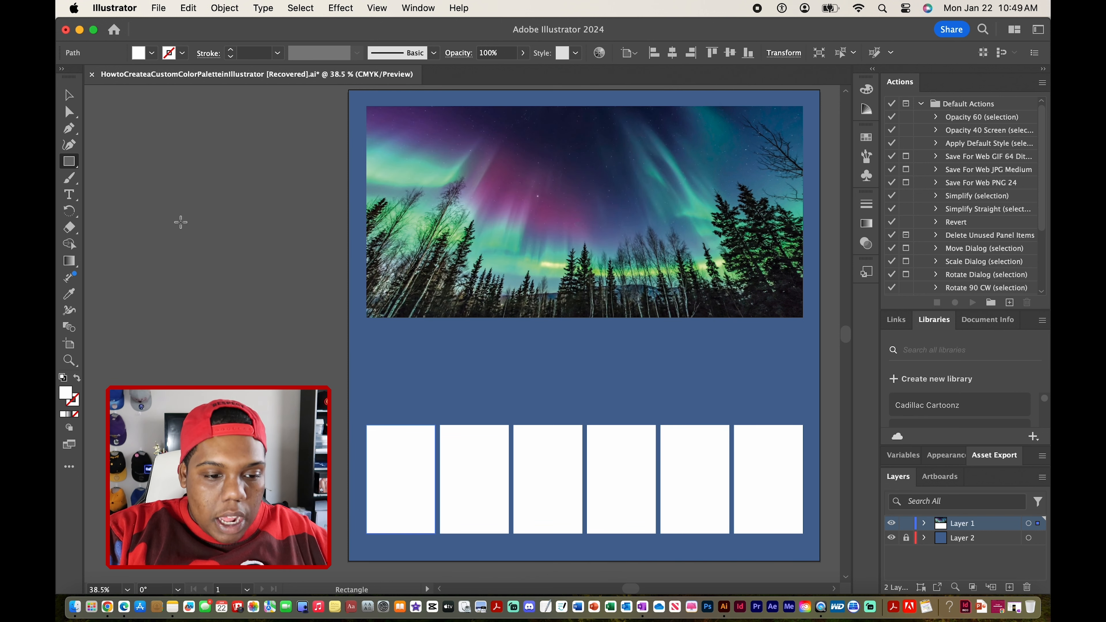
# Try moving the leftmost white rectangle up and away from the row as a separate piece.
pyautogui.click(69, 94)
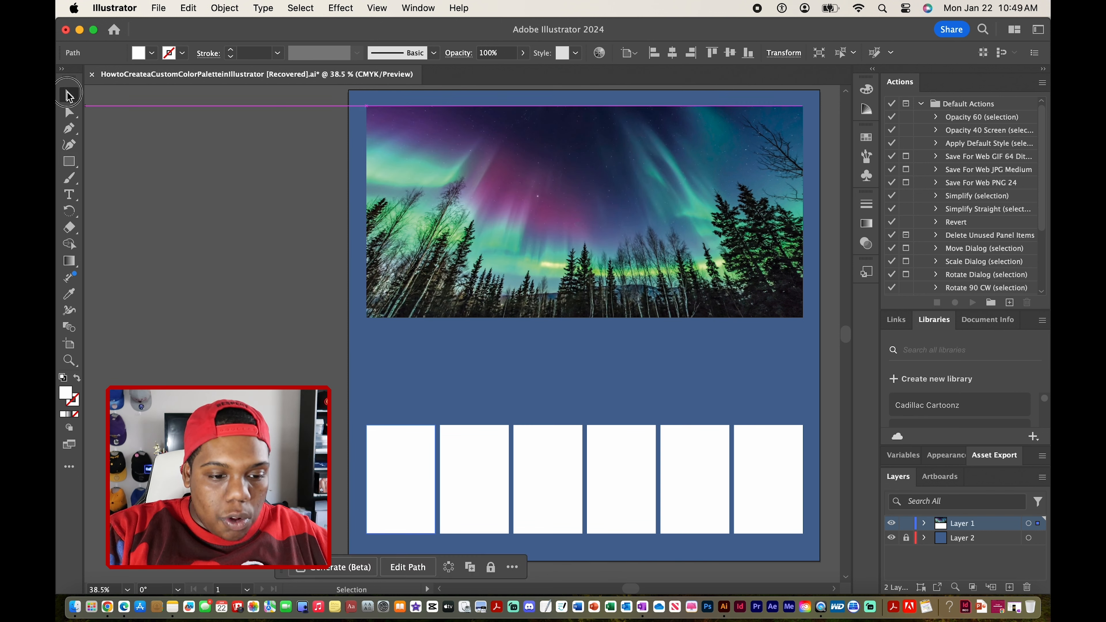
pyautogui.moveTo(402, 470); pyautogui.dragTo(575, 335)
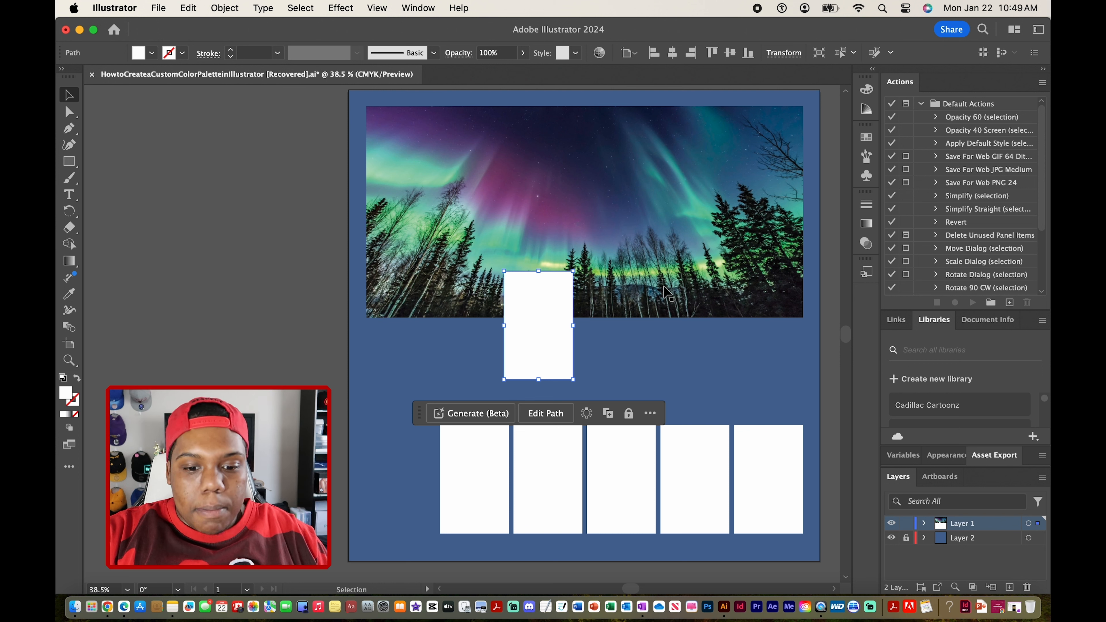
pyautogui.moveTo(560, 348); pyautogui.dragTo(598, 382)
pyautogui.click(760, 383)
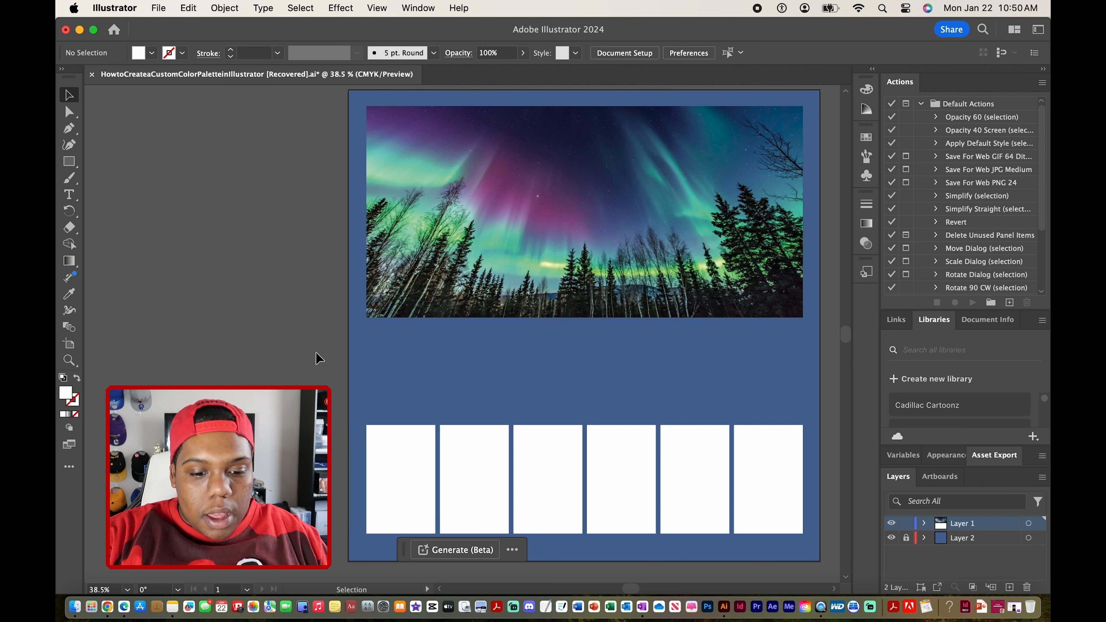
# Try to fill the leftmost white rectangle with the magenta of the aurora photo using the Eyedropper.
pyautogui.click(394, 445)
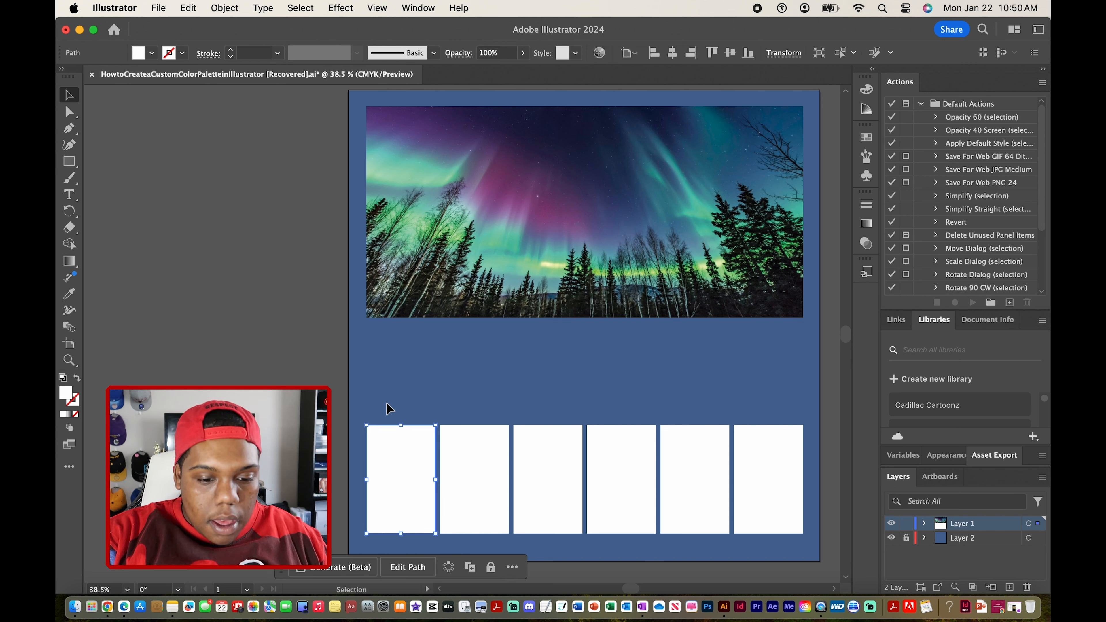
pyautogui.click(69, 294)
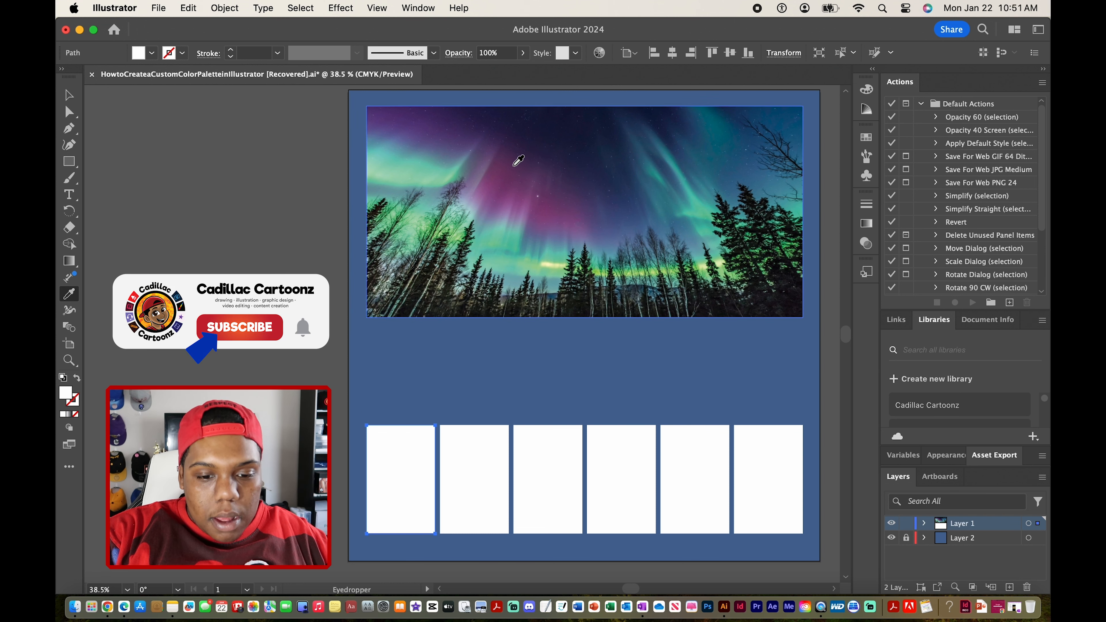
pyautogui.click(514, 180)
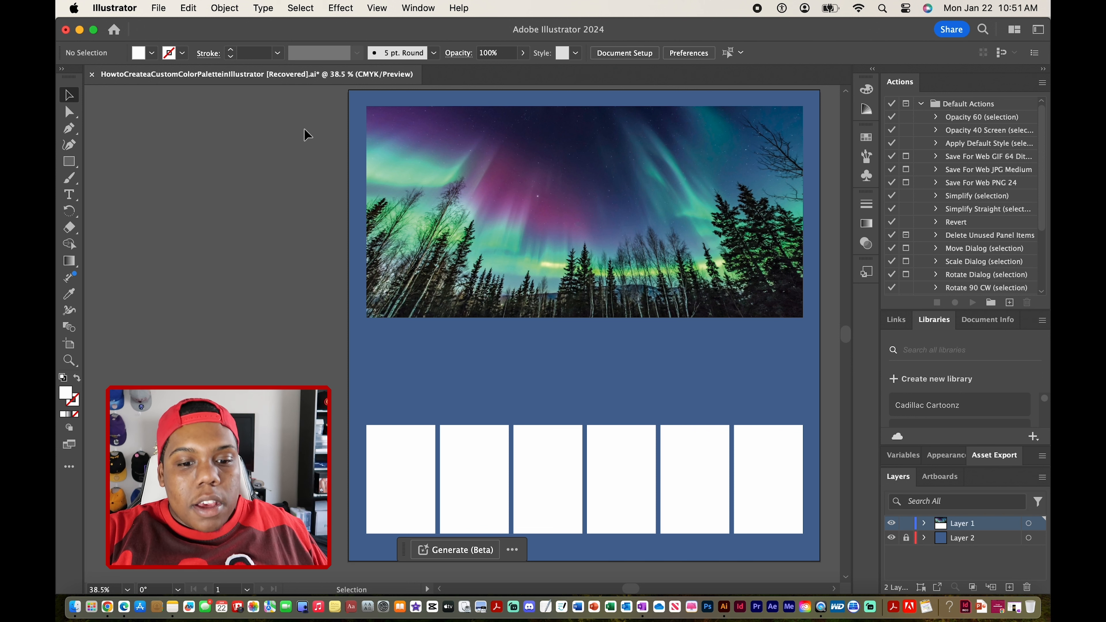
# Open the object mosaic settings for the aurora photo and move the dialog clear of the artwork.
pyautogui.click(505, 165)
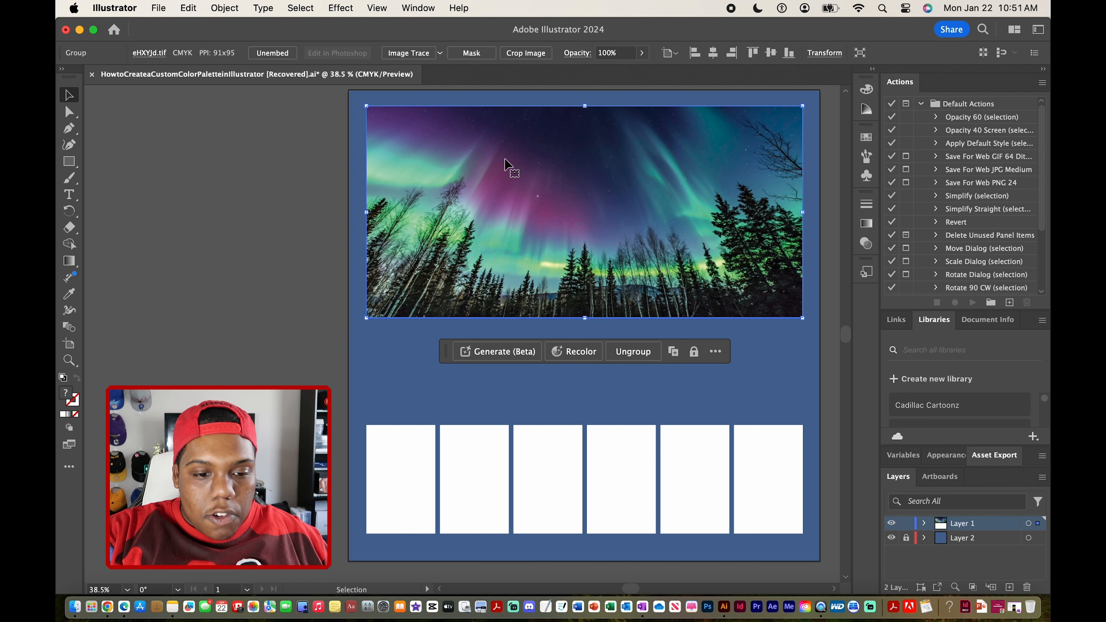
pyautogui.click(226, 8)
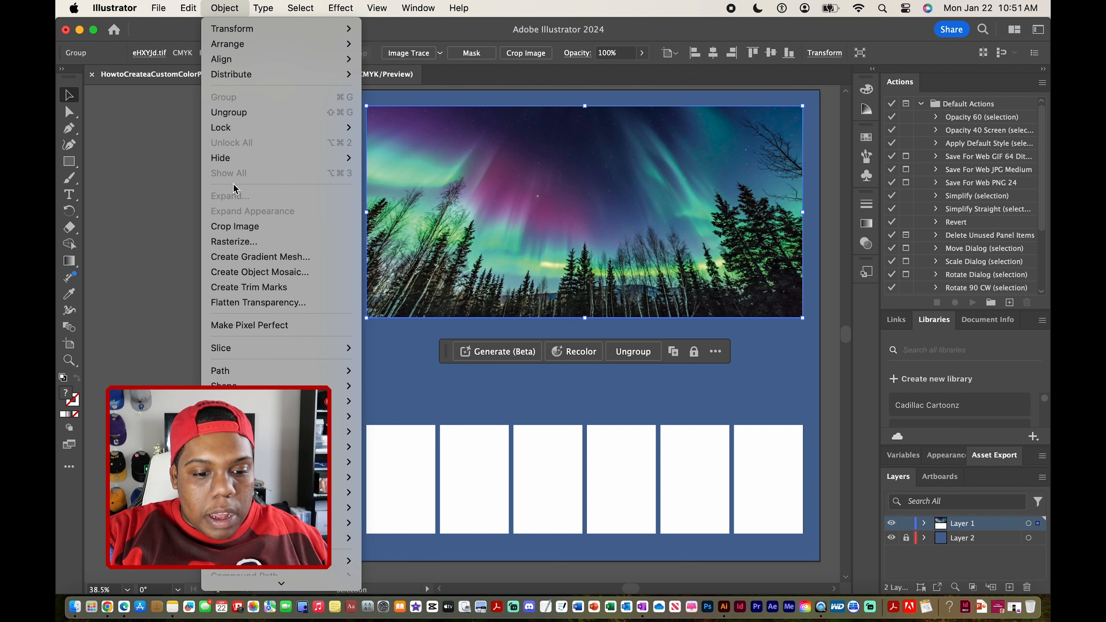
pyautogui.click(239, 272)
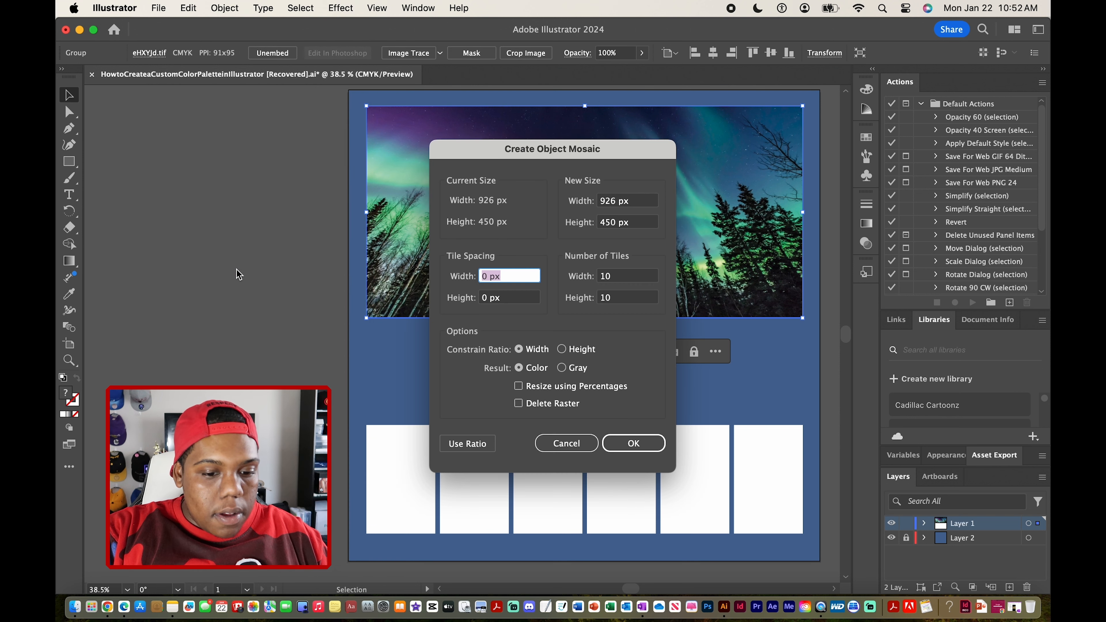
pyautogui.moveTo(490, 196); pyautogui.dragTo(158, 107)
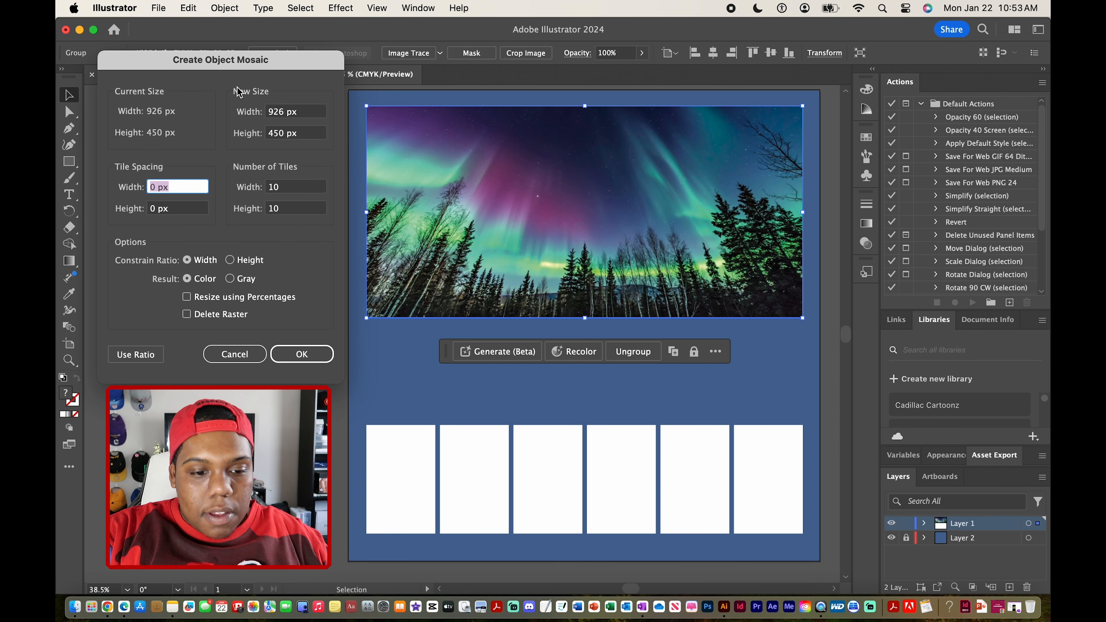
pyautogui.click(304, 113)
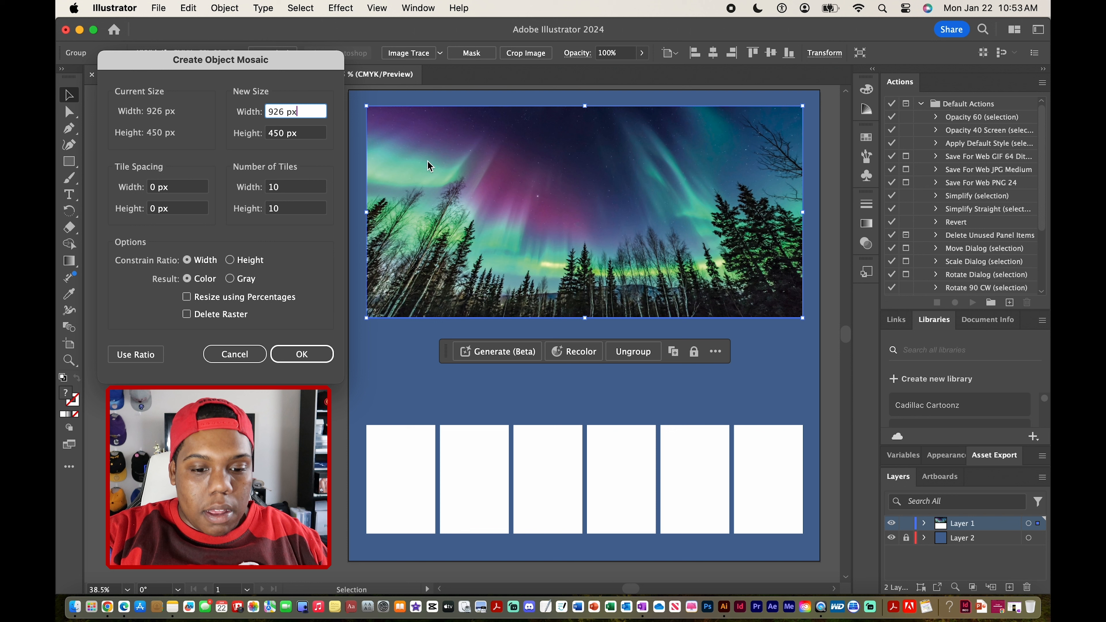
pyautogui.click(198, 187)
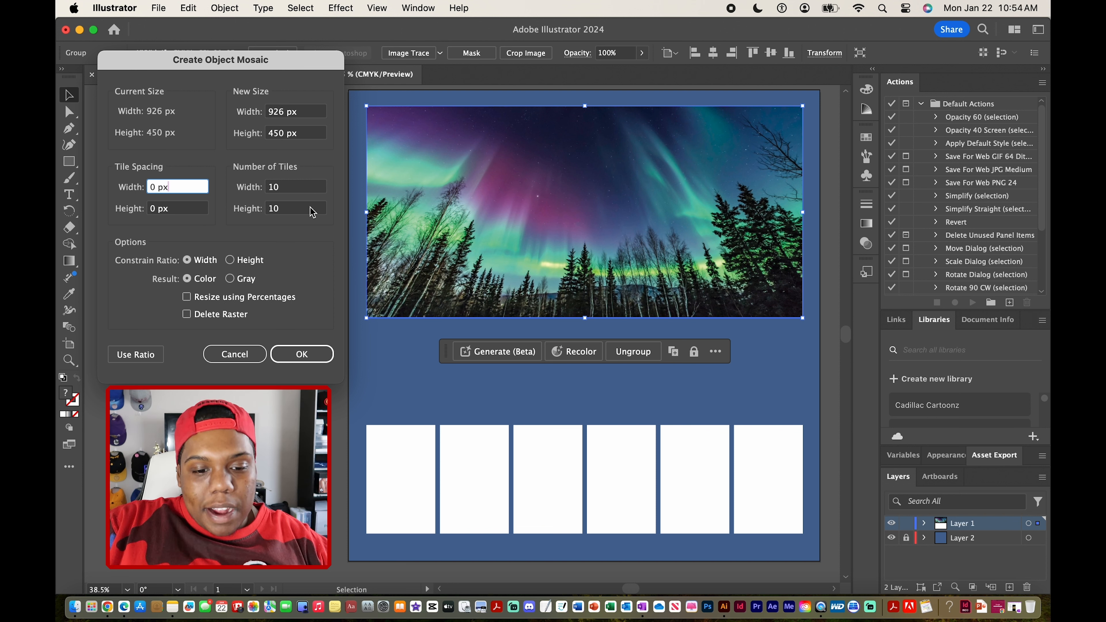
# Create a color object mosaic of the aurora photo with 20 tiles across the width and 10 down the height.
pyautogui.doubleClick(285, 187)
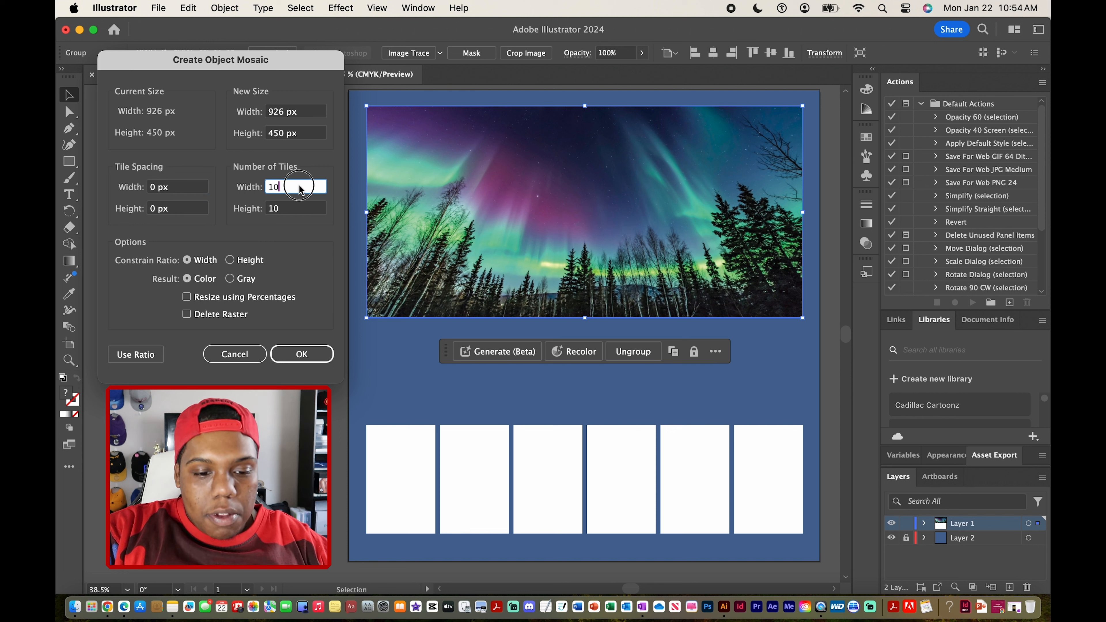
pyautogui.write('20')
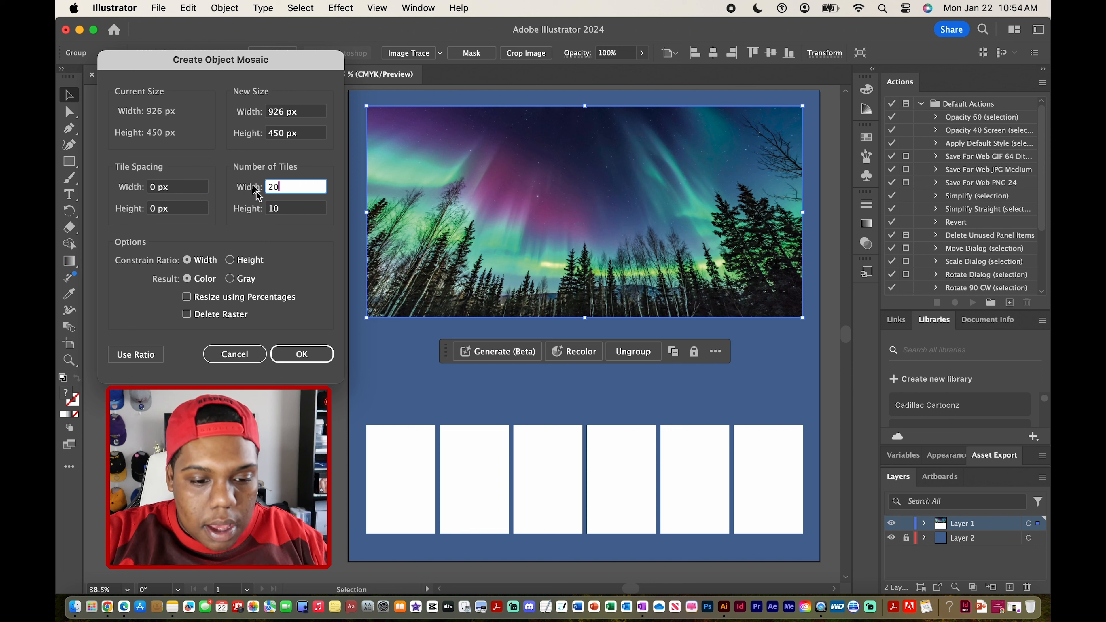
pyautogui.click(296, 208)
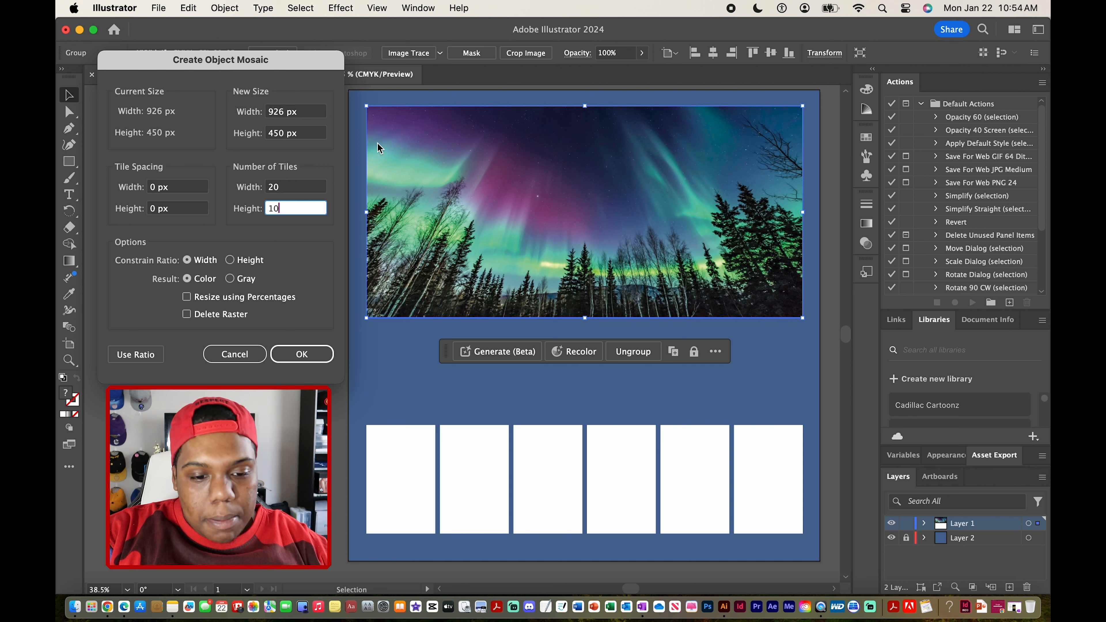
pyautogui.hotkey('shift', 'Tab')
pyautogui.click(291, 211)
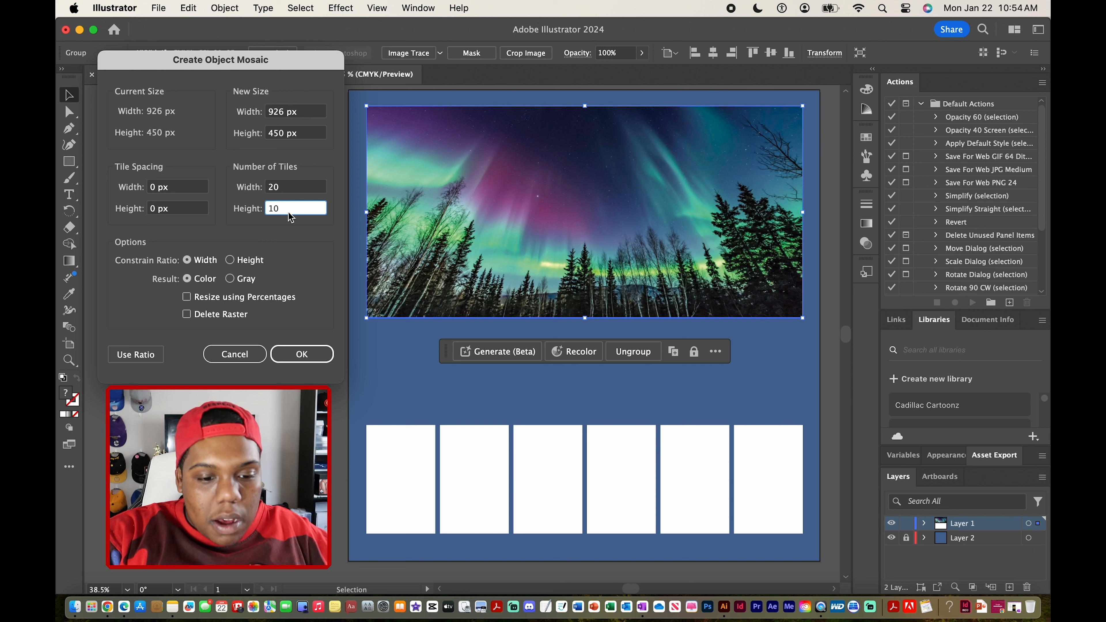
pyautogui.click(289, 191)
pyautogui.click(286, 212)
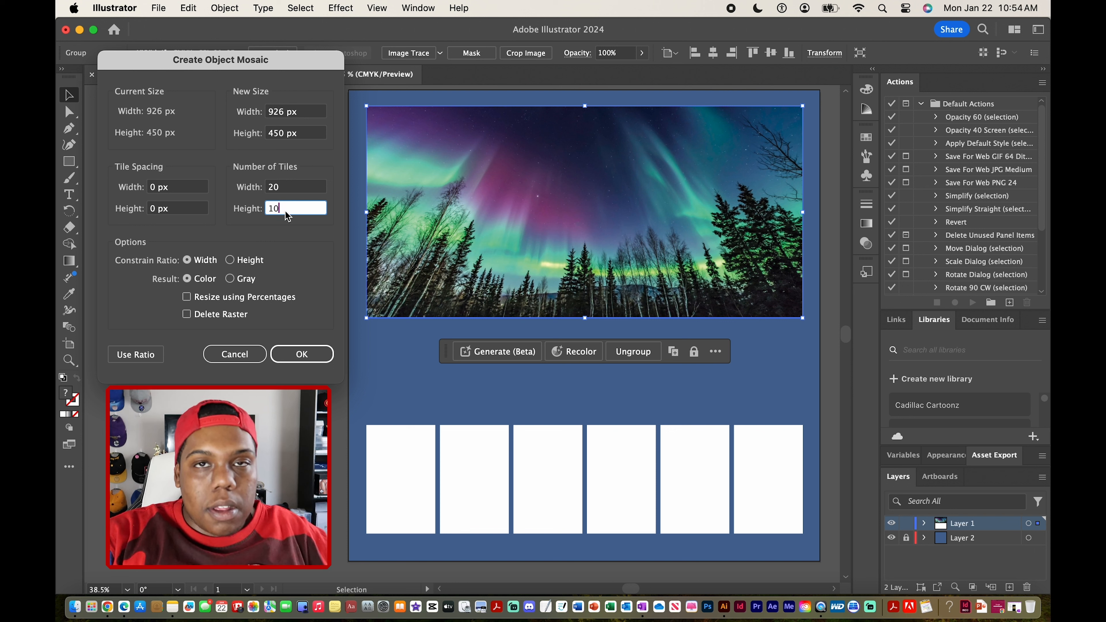
pyautogui.press('Tab')
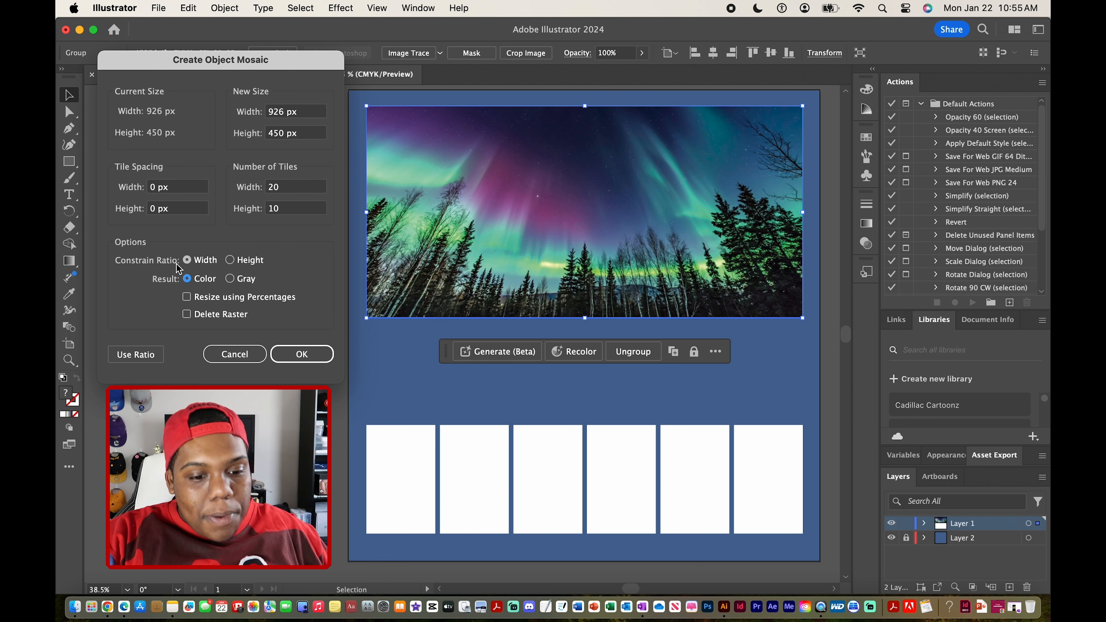
pyautogui.click(319, 355)
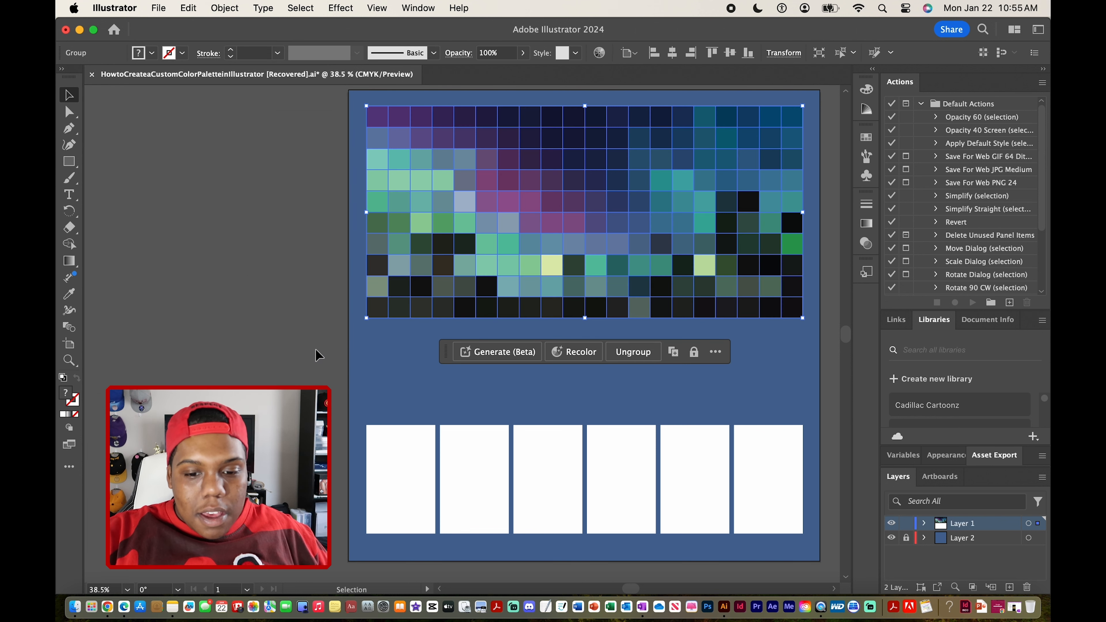
pyautogui.click(318, 355)
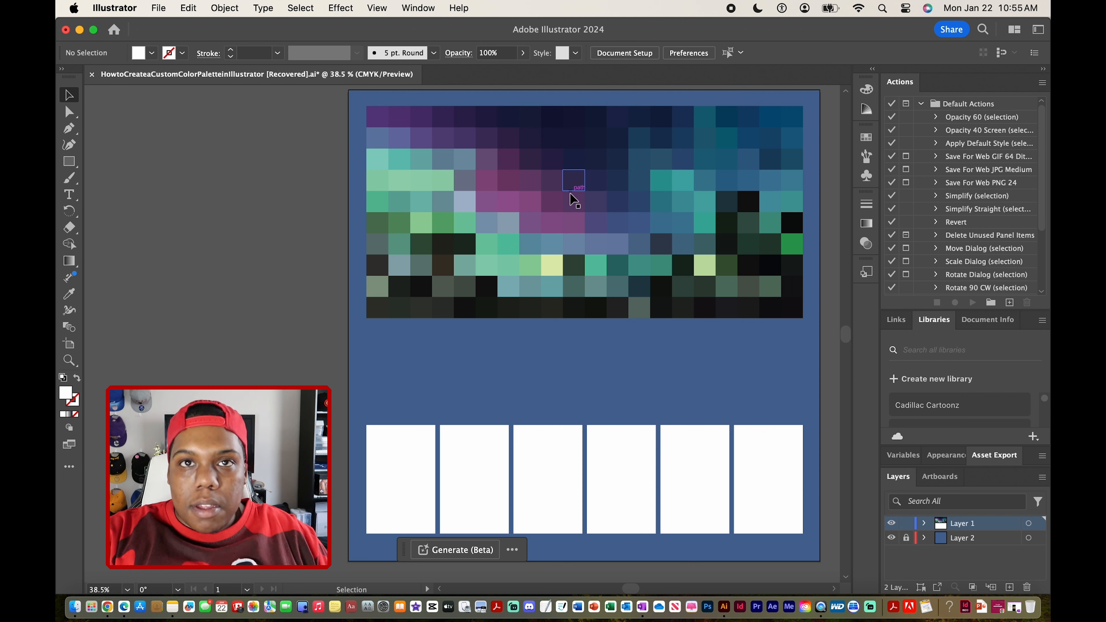
pyautogui.click(517, 175)
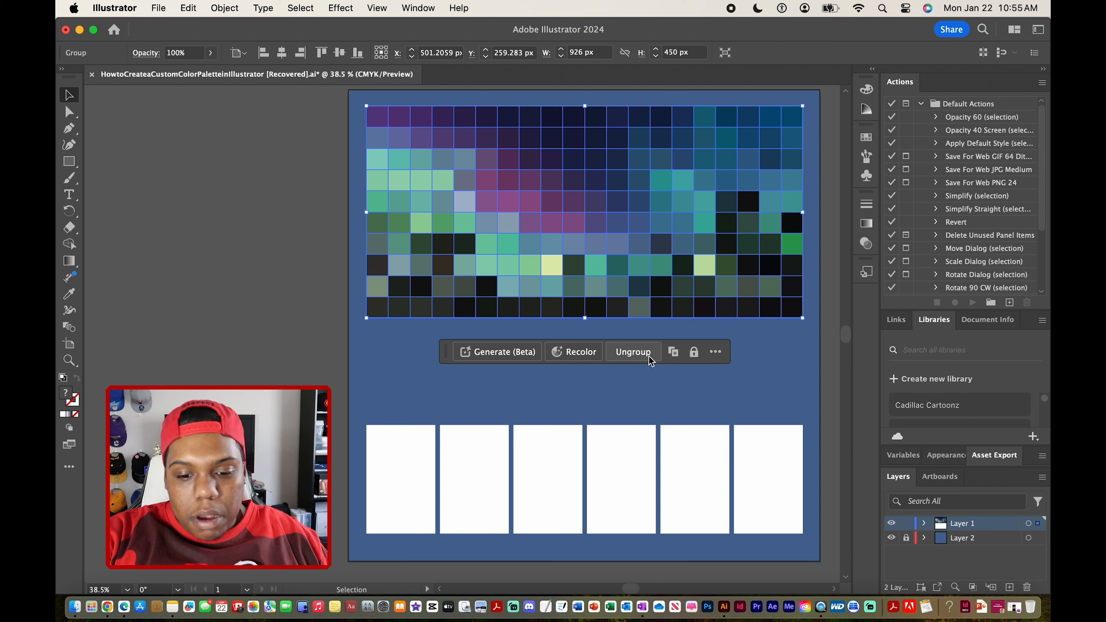
pyautogui.click(224, 7)
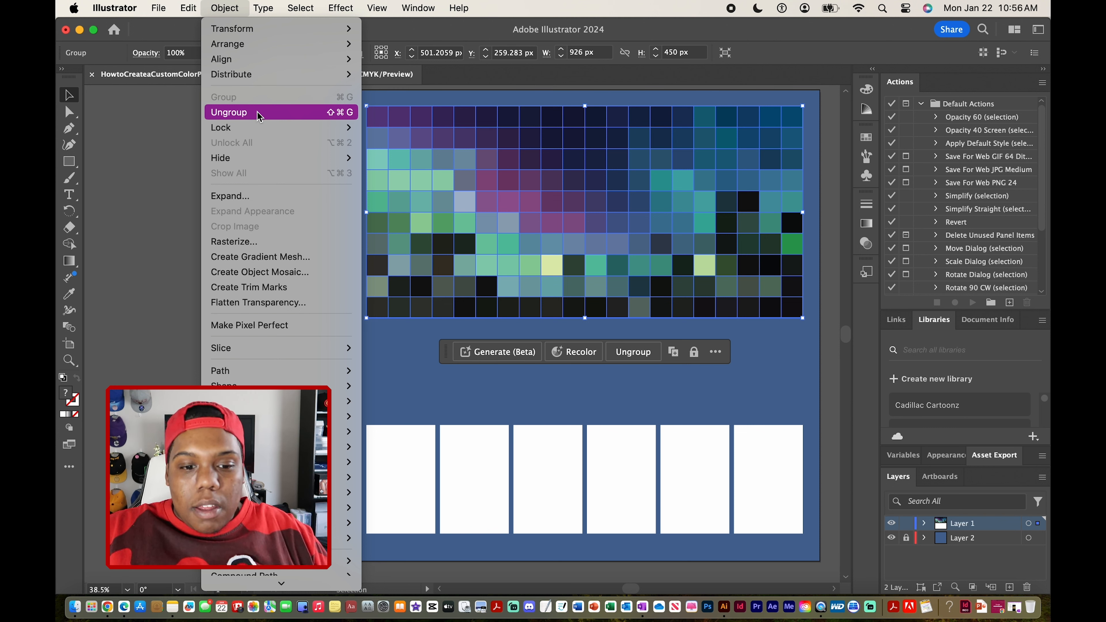
pyautogui.click(170, 126)
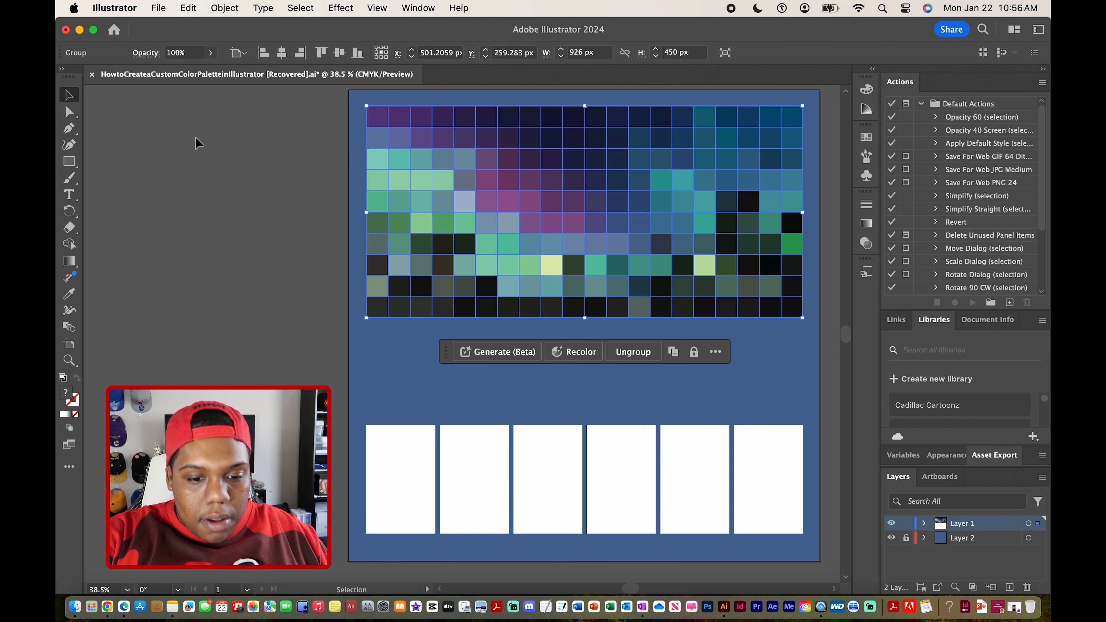
pyautogui.click(207, 146)
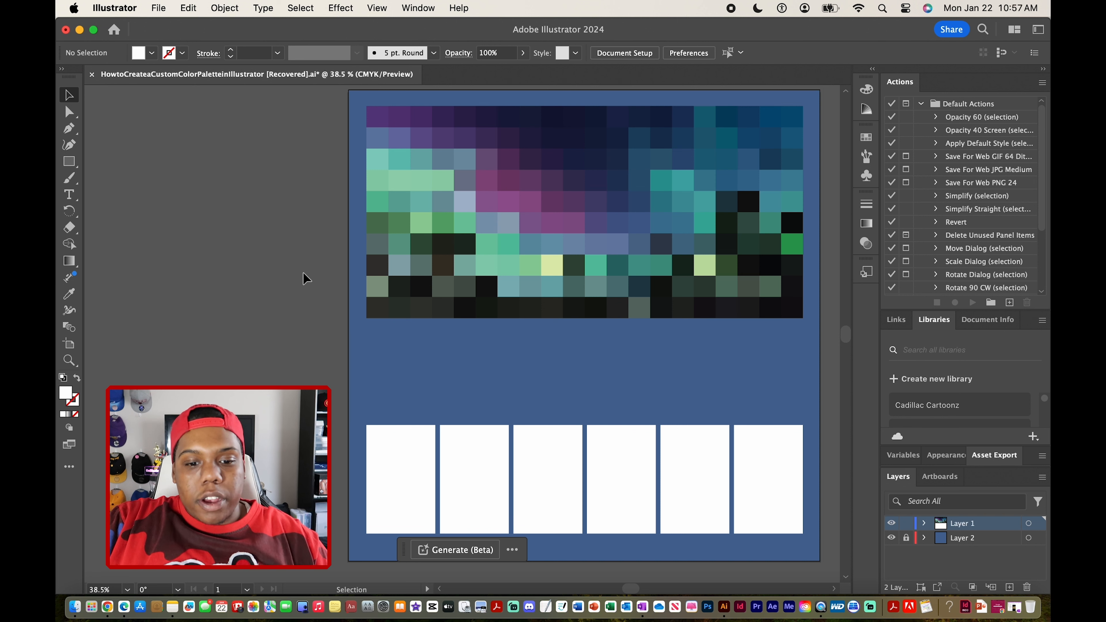
# Duplicate the row of six white rectangles directly above the original row, leaving a narrow gap between the rows.
pyautogui.click(400, 448)
pyautogui.moveTo(824, 452); pyautogui.dragTo(379, 490)
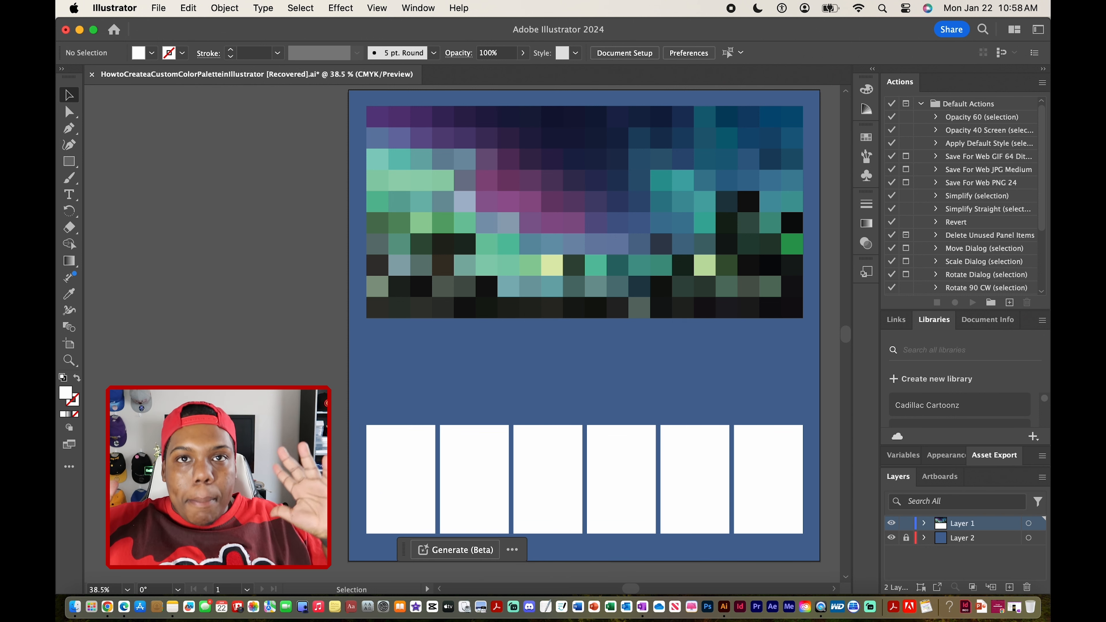
pyautogui.moveTo(332, 393); pyautogui.dragTo(826, 455)
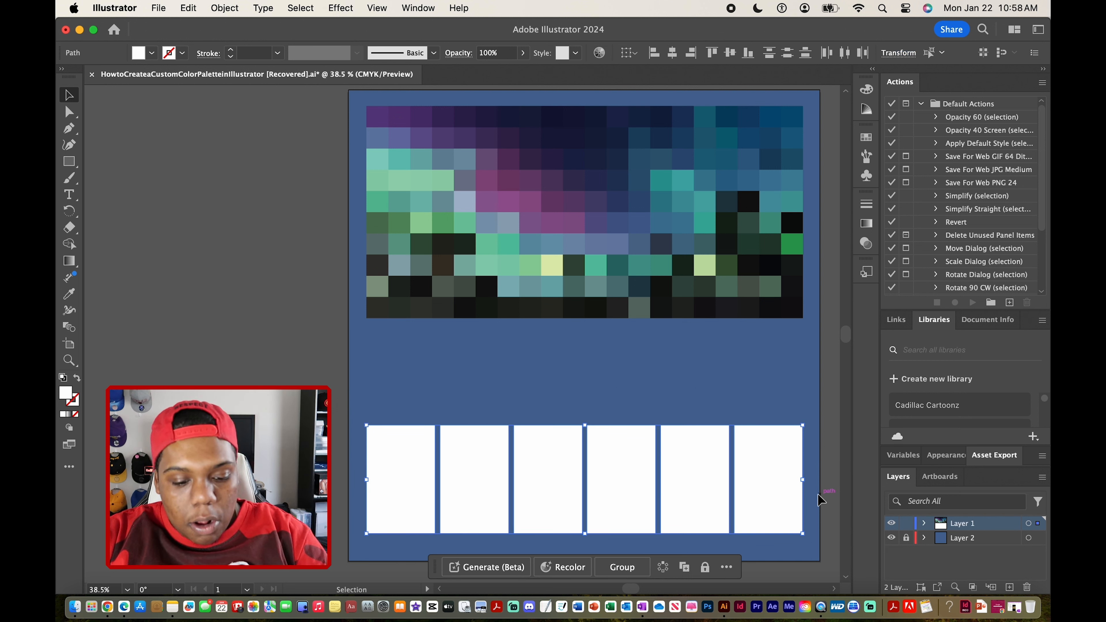
pyautogui.press('alt')
pyautogui.moveTo(781, 489); pyautogui.dragTo(777, 380)
# Reduce the height of both white rectangle rows together from their upper edge to leave a gap below the mosaic.
pyautogui.moveTo(301, 376); pyautogui.dragTo(822, 477)
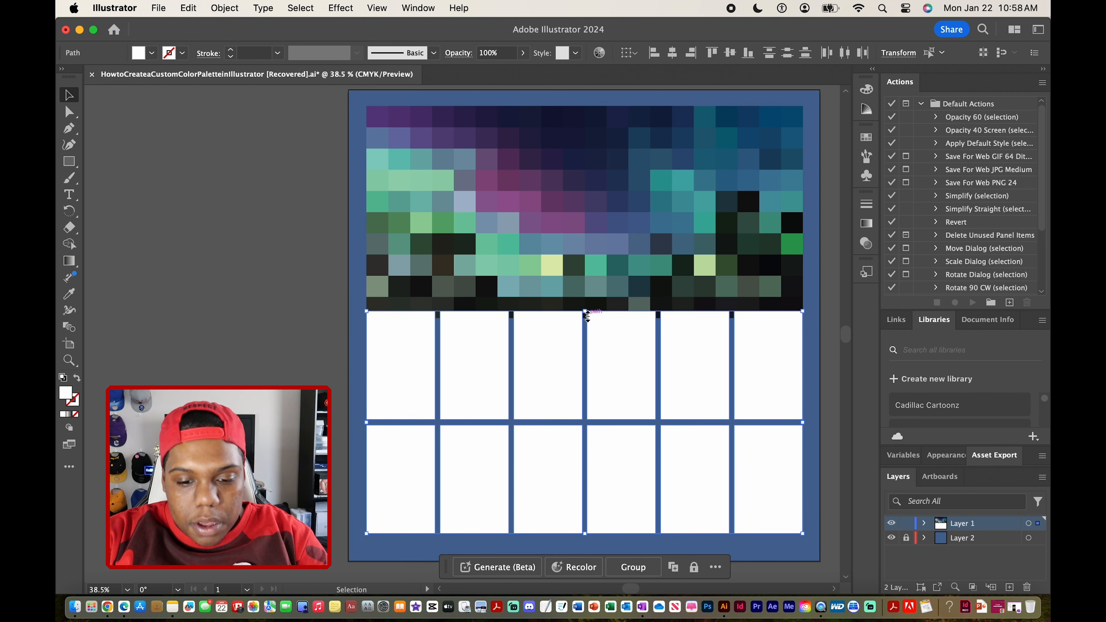
pyautogui.moveTo(587, 313); pyautogui.dragTo(585, 332)
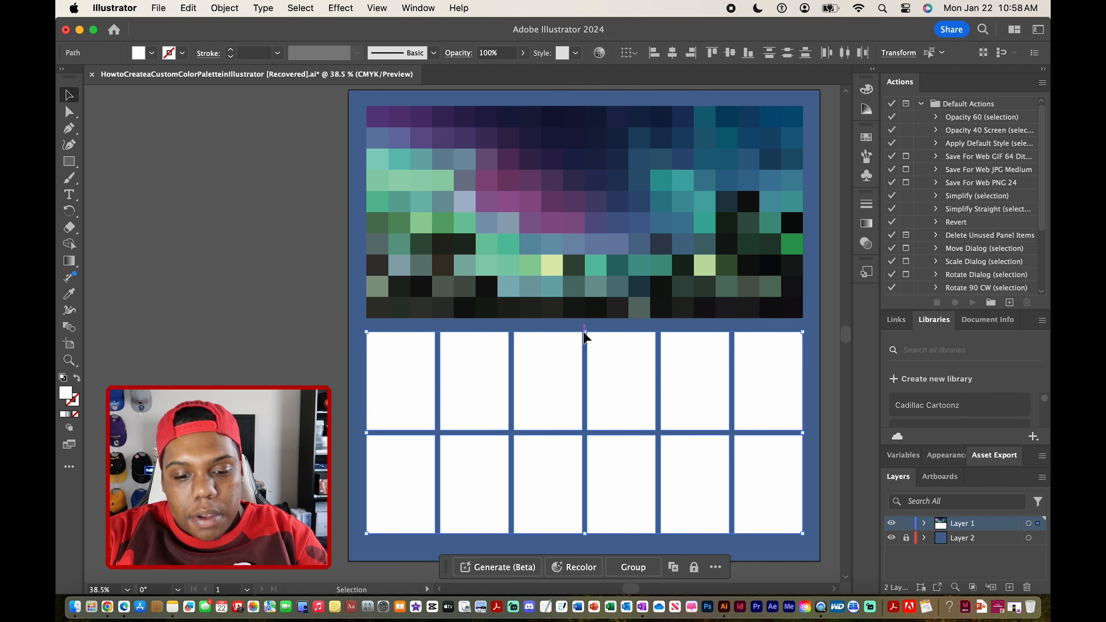
pyautogui.click(337, 291)
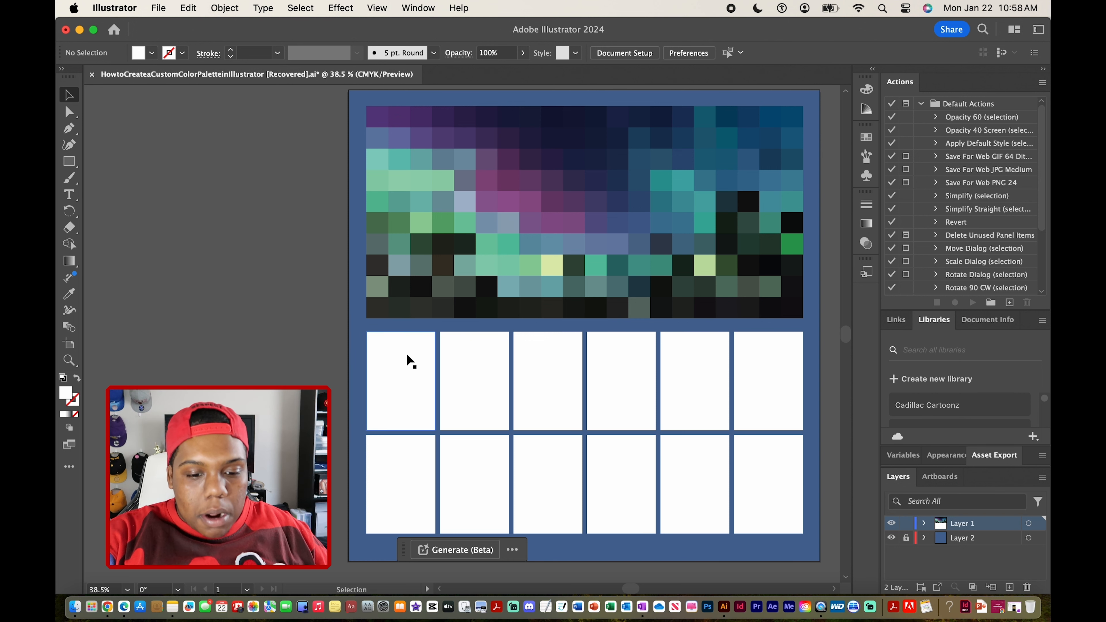
# Fill the first rectangle of the upper row with a teal tile color from the mosaic using the Eyedropper.
pyautogui.click(402, 364)
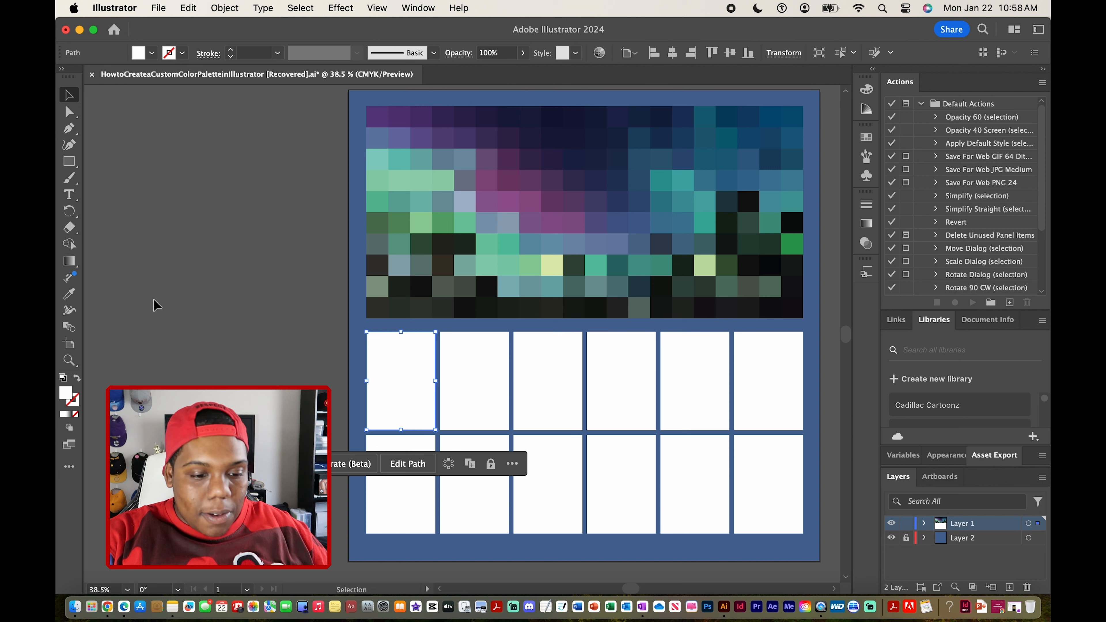
pyautogui.click(77, 299)
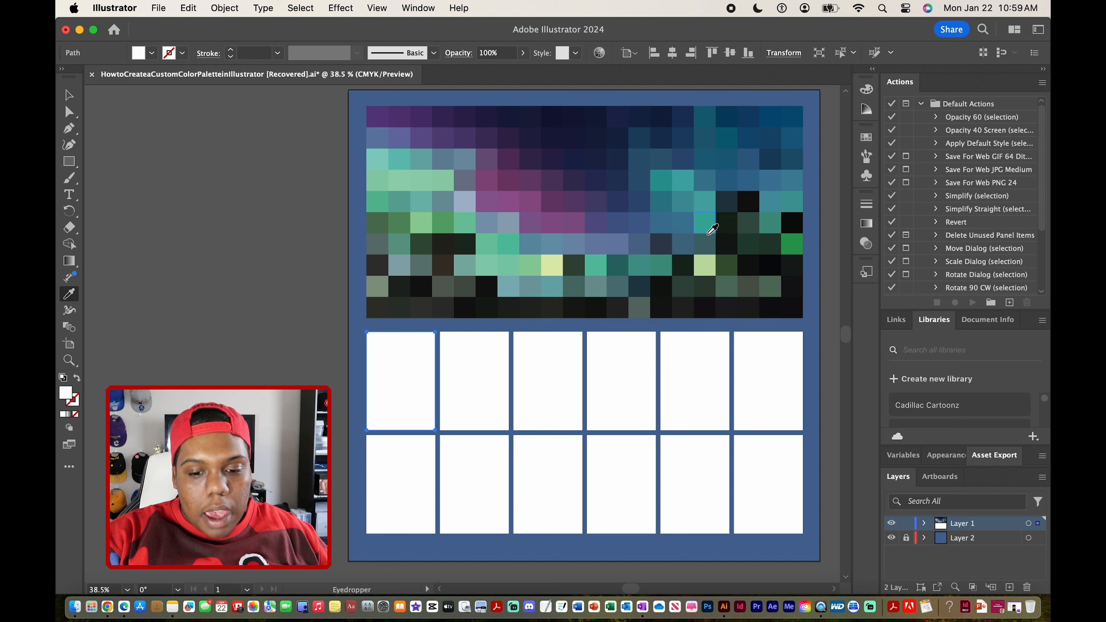
pyautogui.click(708, 198)
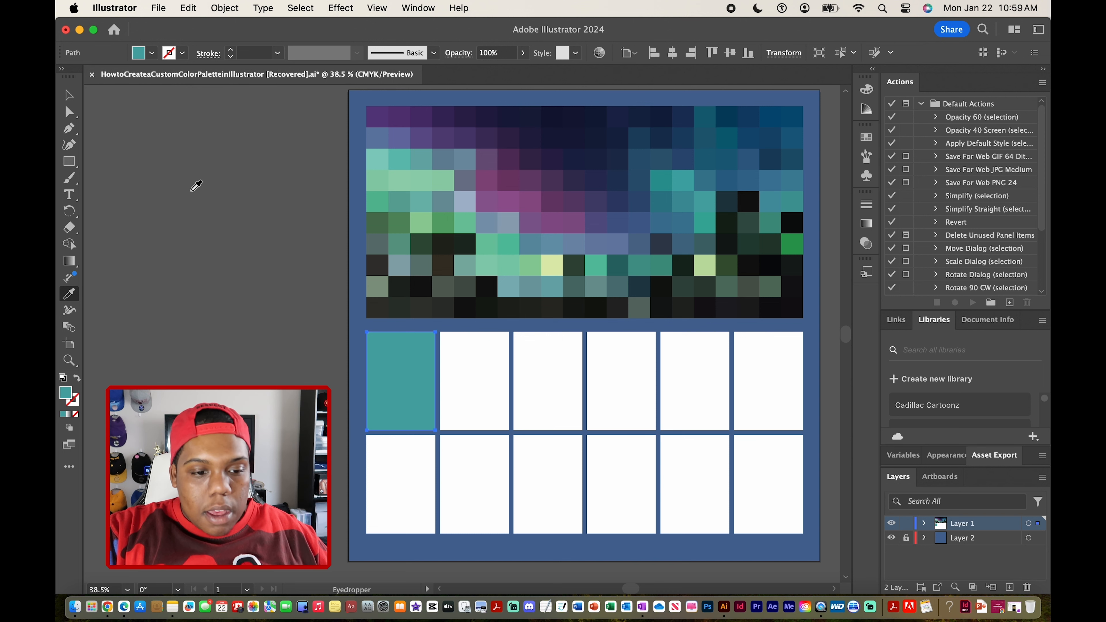
pyautogui.click(69, 94)
pyautogui.click(541, 379)
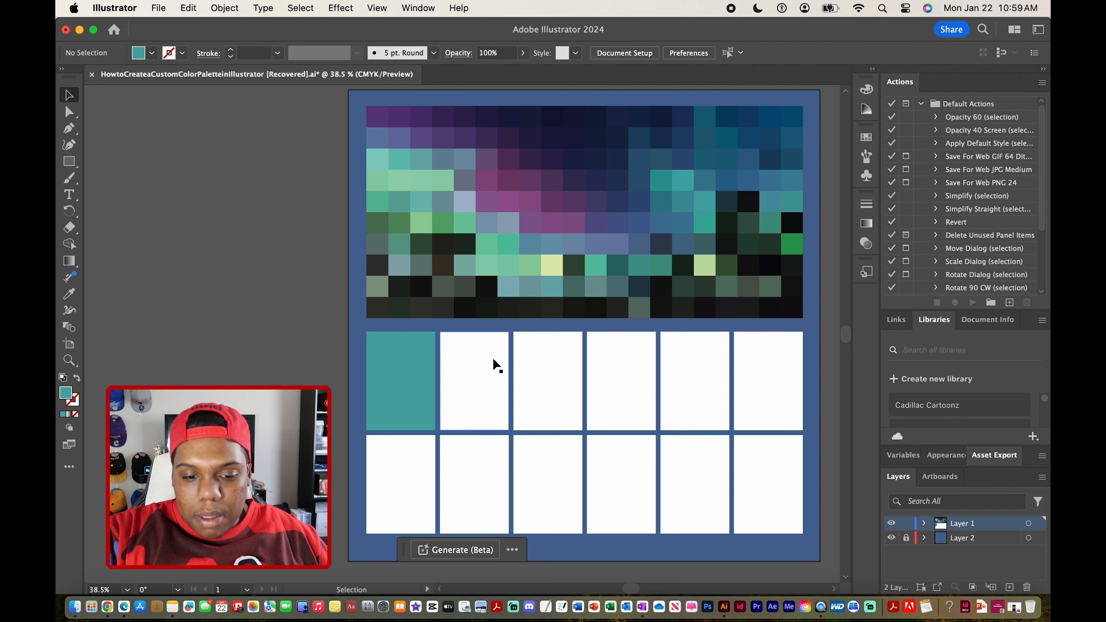
# Fill the second rectangle of the upper row with a magenta-purple tile color sampled from the mosaic.
pyautogui.click(484, 361)
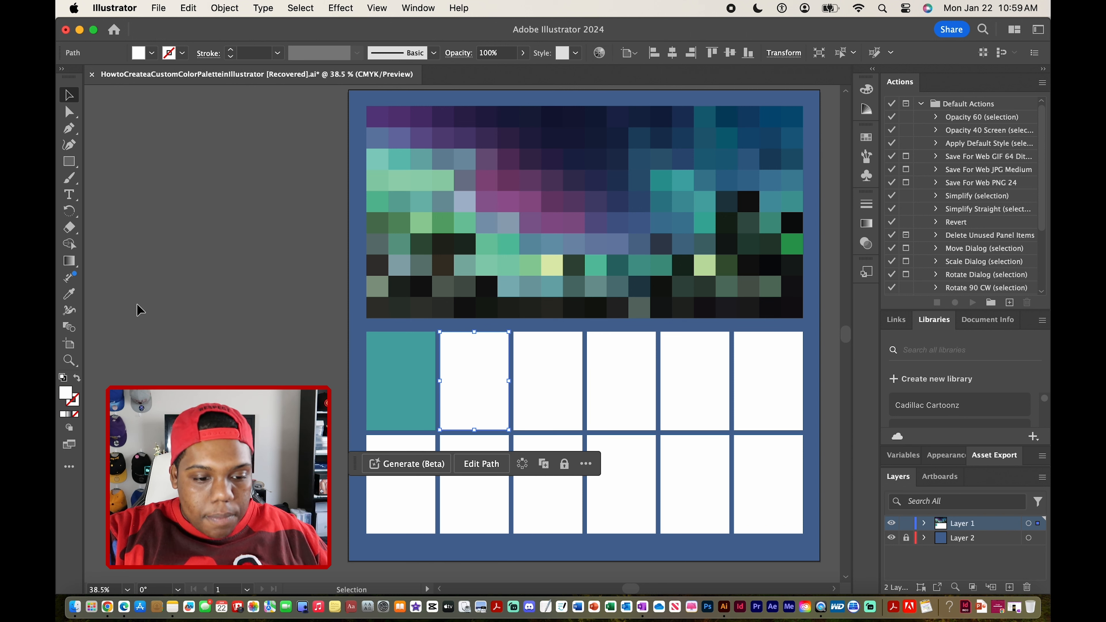
pyautogui.click(70, 295)
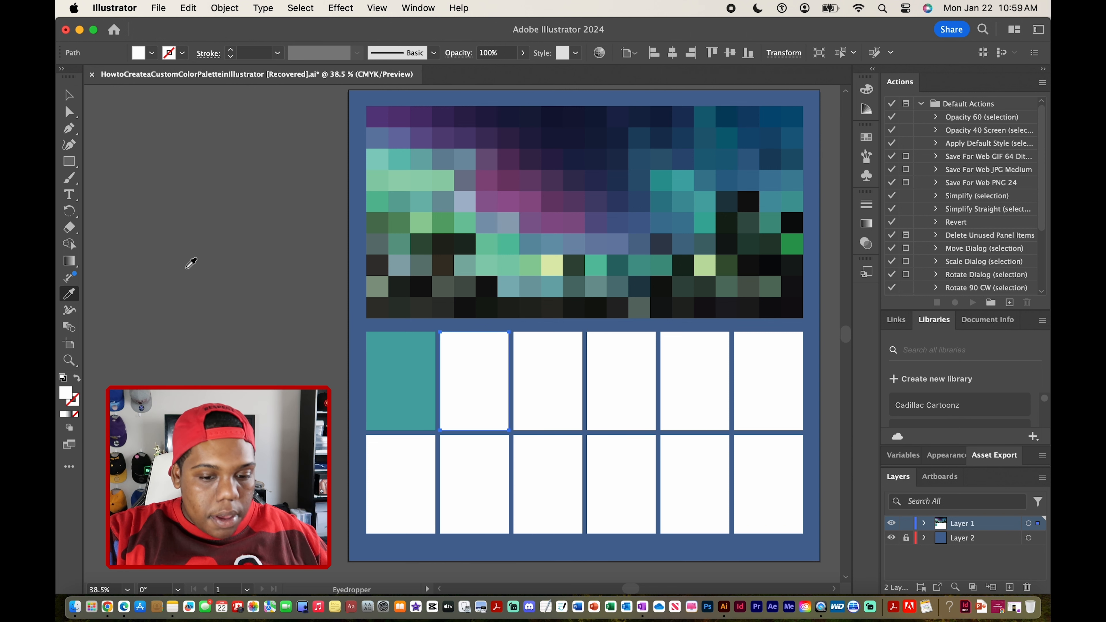
pyautogui.click(492, 175)
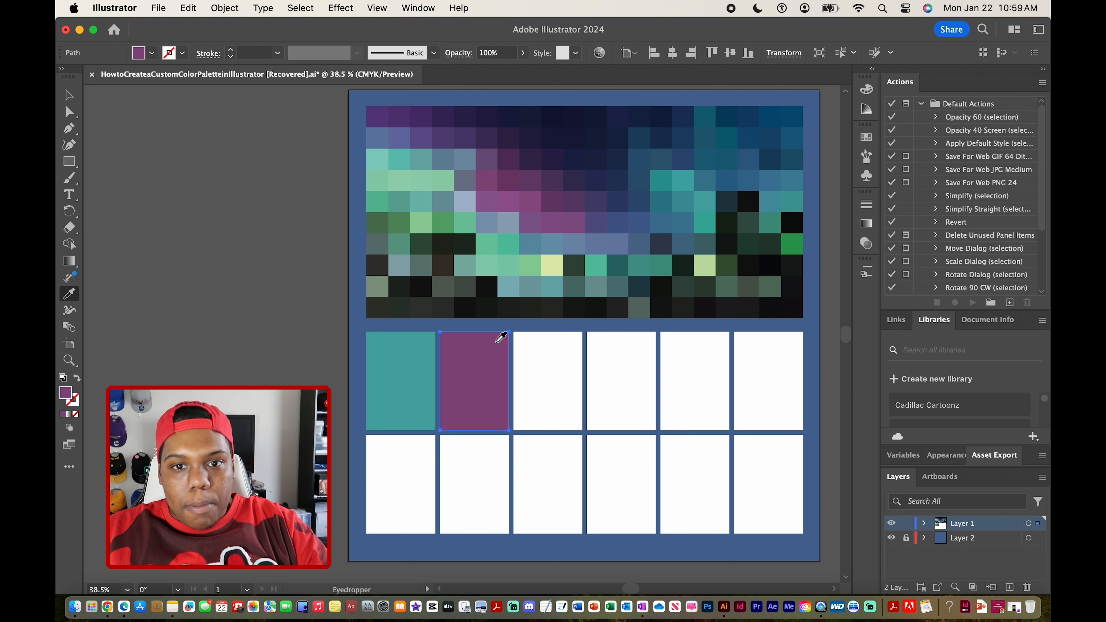
pyautogui.press('super+shift+a')
pyautogui.click(69, 94)
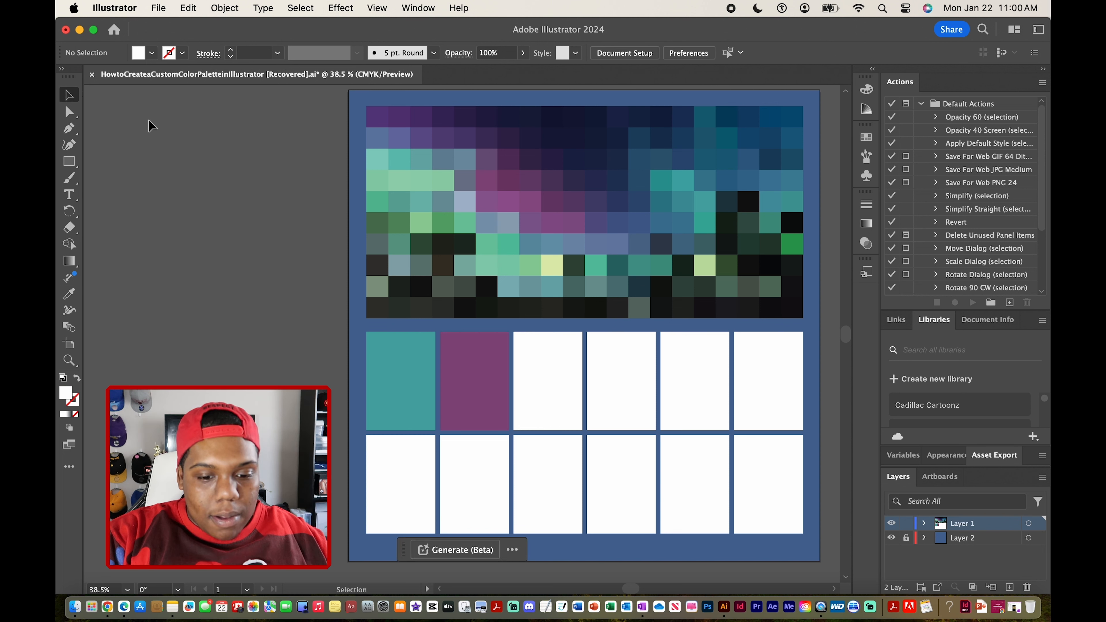
# Fill the third rectangle of the upper row with the dark navy of a tile in the mosaic's uppermost row.
pyautogui.click(556, 355)
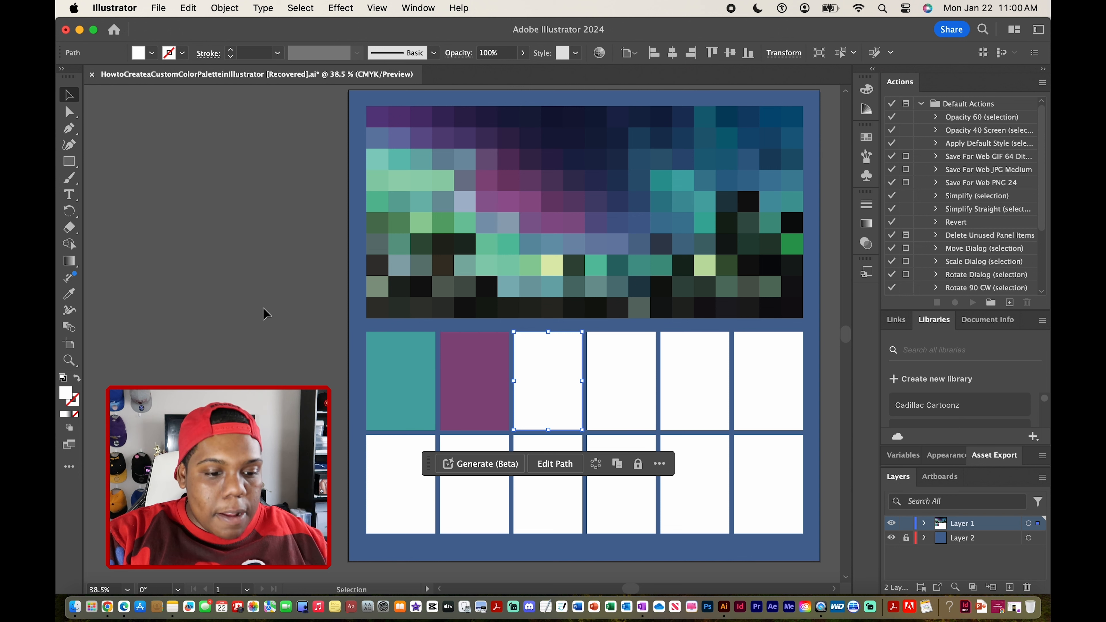
pyautogui.click(71, 300)
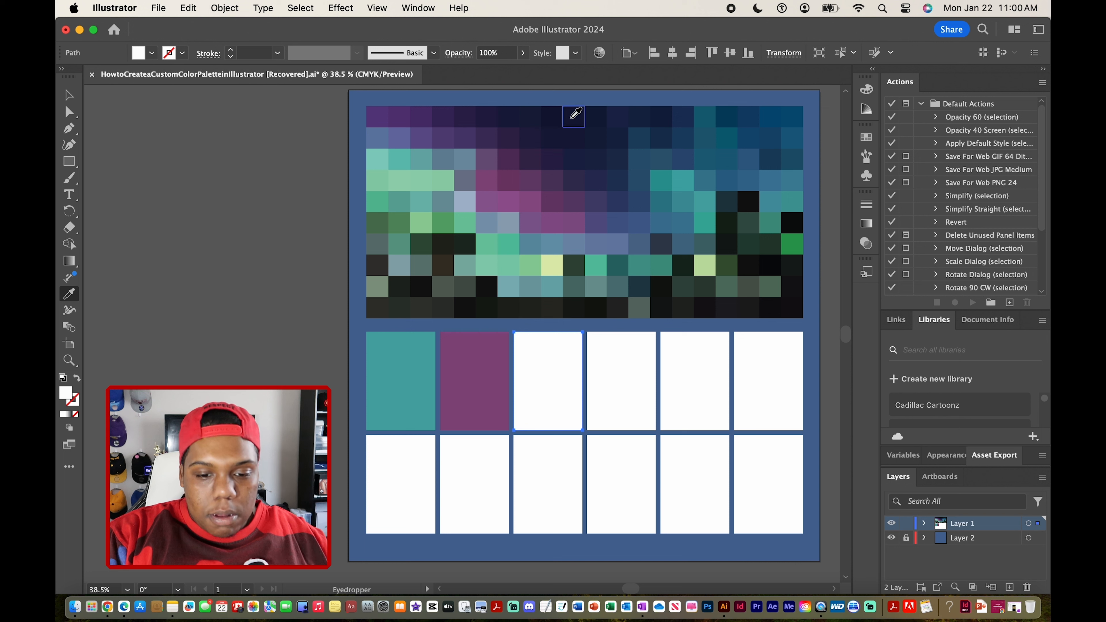
pyautogui.click(580, 111)
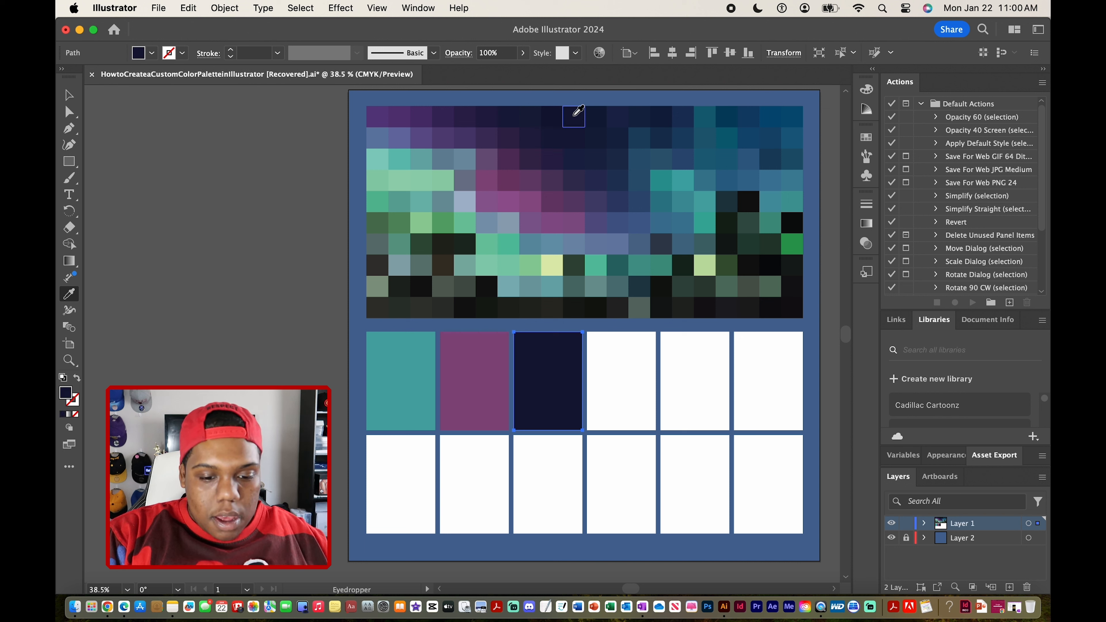
pyautogui.click(69, 94)
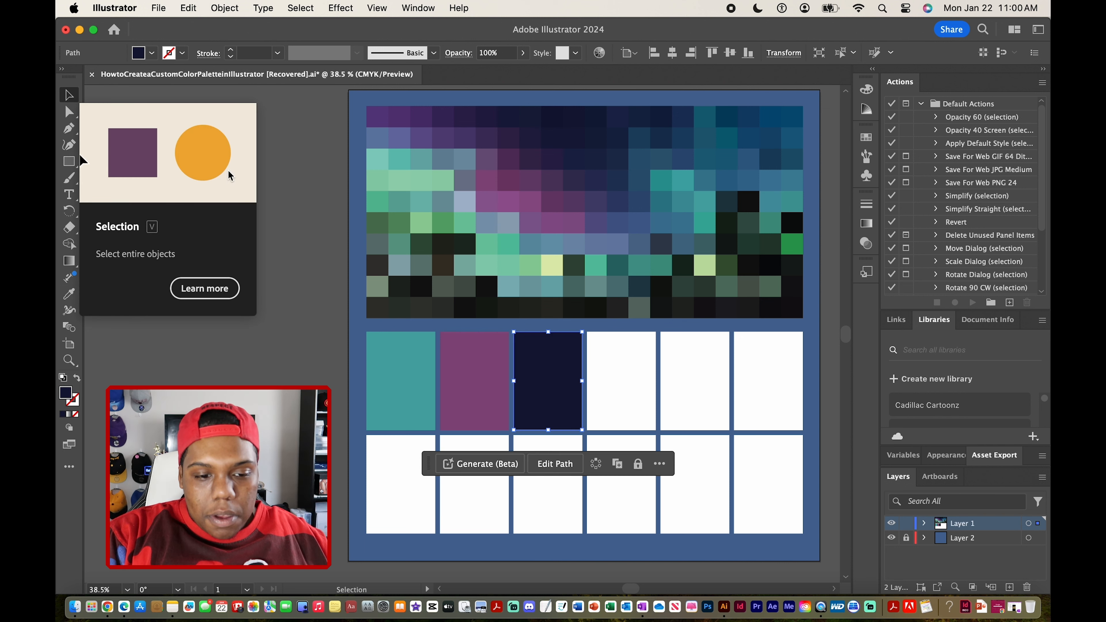
pyautogui.click(308, 247)
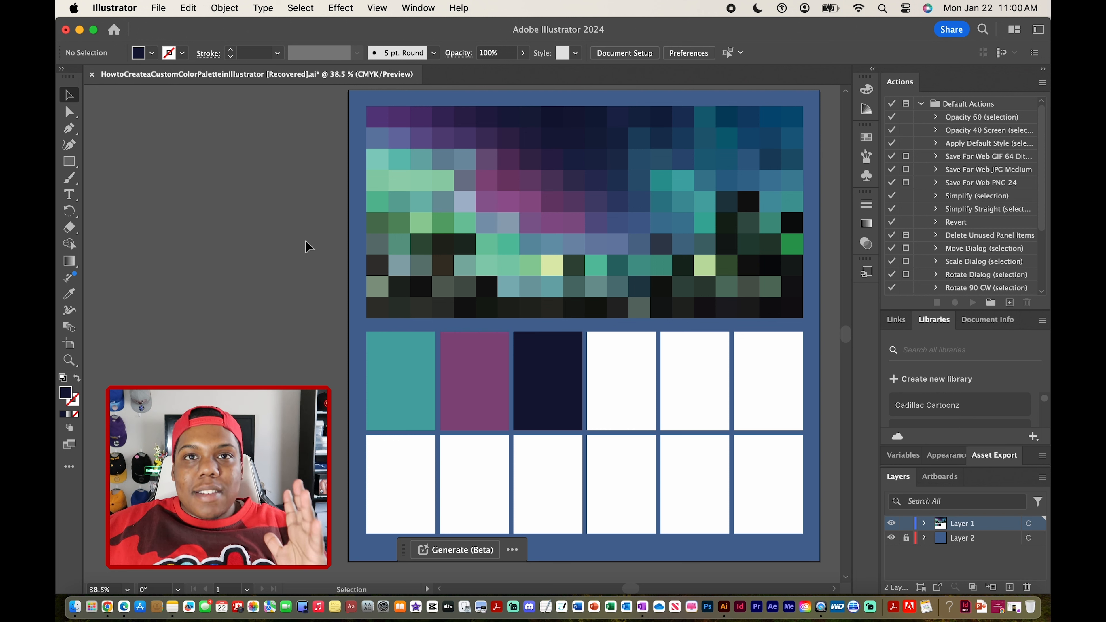